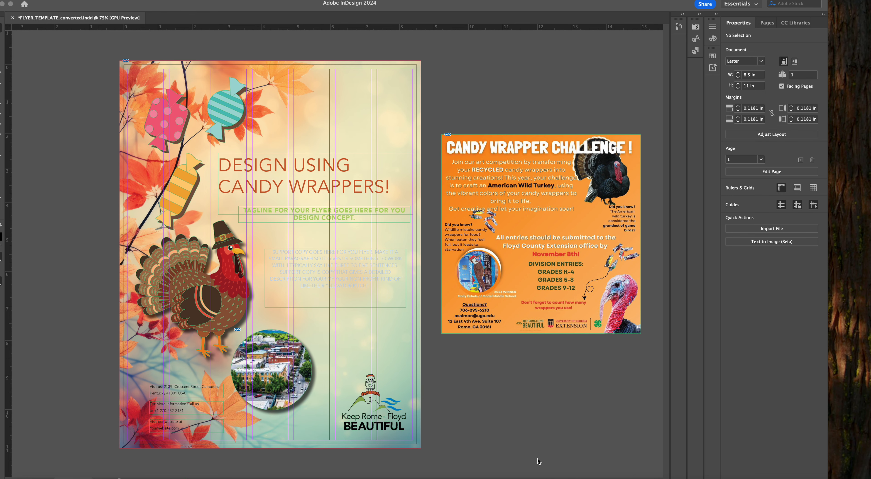
- Move the turkey, the round town photo and the three candy illustrations off the page onto the pasteboard beside its left edge
{"action": "left_click", "coordinate": [95, 147]}
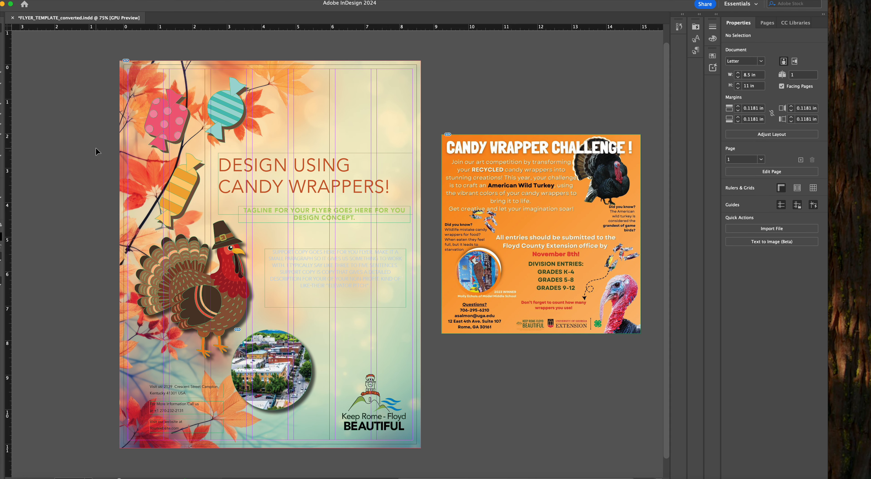
{"action": "key", "text": "super+equal"}
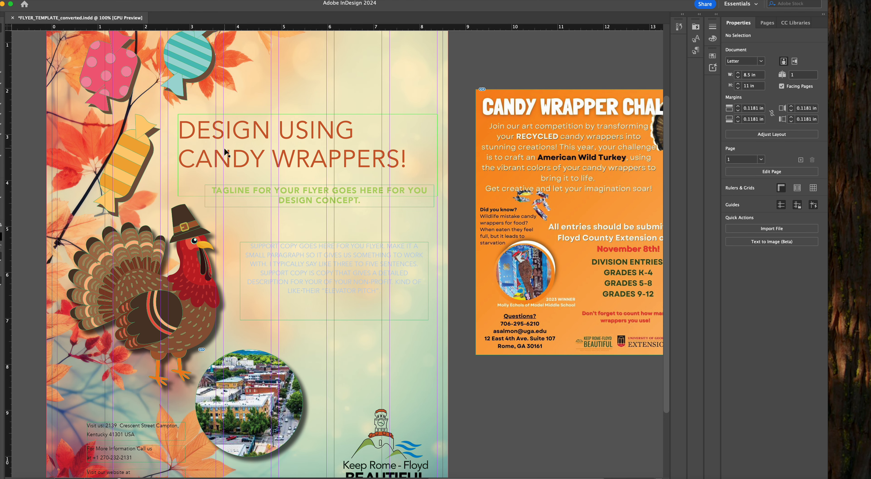
{"action": "key", "text": "super+minus"}
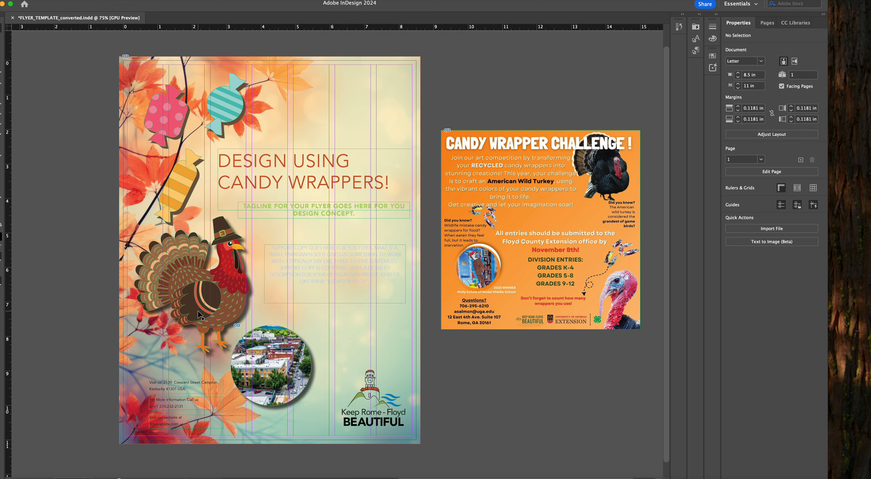
{"action": "left_click_drag", "start_coordinate": [236, 287], "coordinate": [83, 152]}
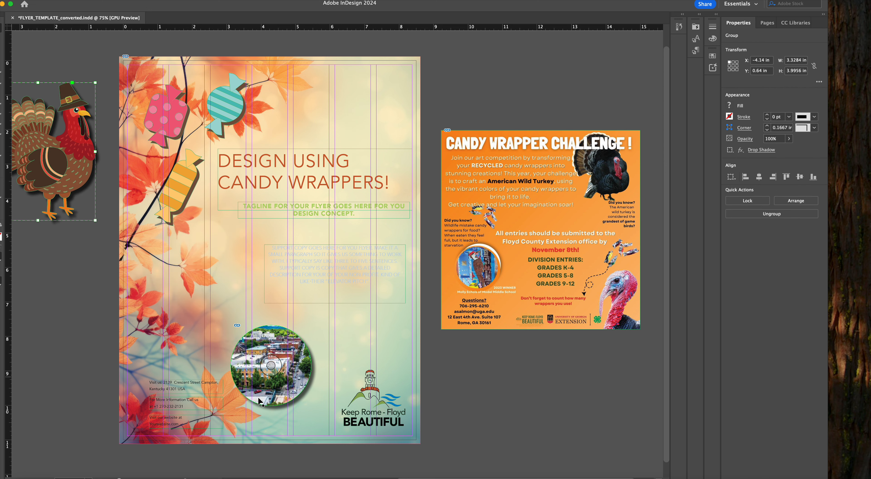
{"action": "left_click", "coordinate": [289, 389]}
{"action": "left_click_drag", "start_coordinate": [289, 388], "coordinate": [58, 319]}
{"action": "left_click_drag", "start_coordinate": [178, 192], "coordinate": [69, 411]}
{"action": "left_click_drag", "start_coordinate": [173, 117], "coordinate": [85, 240]}
- Move the headline text frame up near the top of the page, to X 2.5437 in and Y 1 in
{"action": "left_click", "coordinate": [256, 164]}
{"action": "left_click_drag", "start_coordinate": [255, 164], "coordinate": [251, 115]}
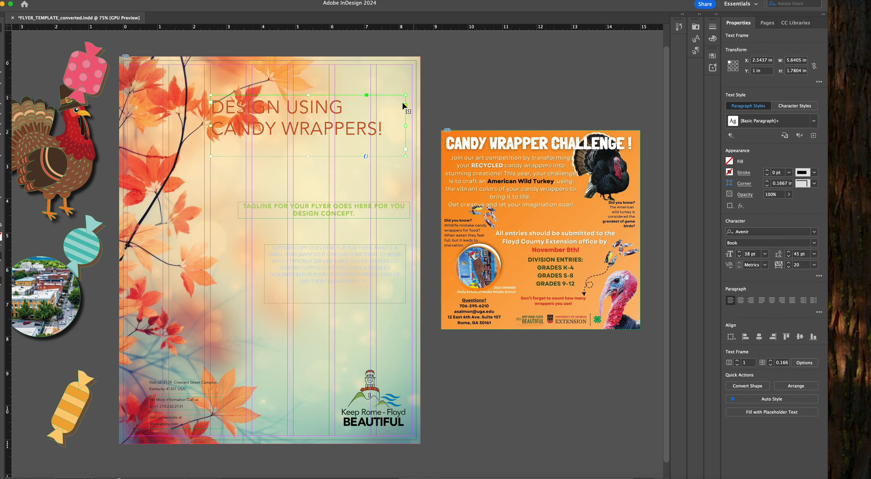
{"action": "left_click", "coordinate": [325, 209]}
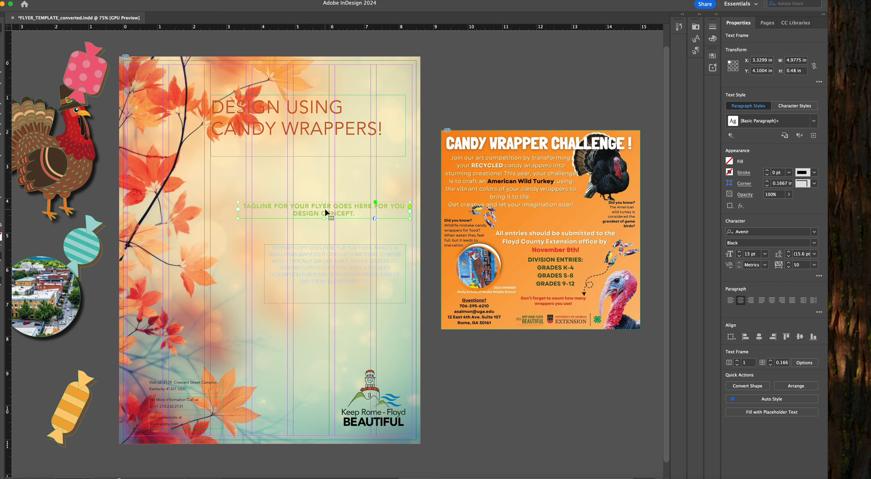
{"action": "left_click", "coordinate": [326, 265]}
{"action": "left_click", "coordinate": [541, 229]}
- Edit the headline's character style to use the Black font style and turn on the preview
{"action": "left_click", "coordinate": [320, 116]}
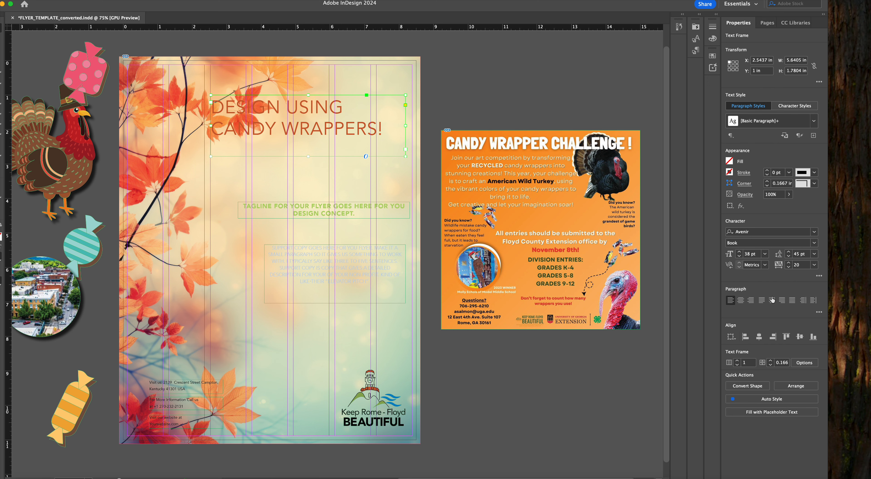
{"action": "left_click", "coordinate": [795, 105]}
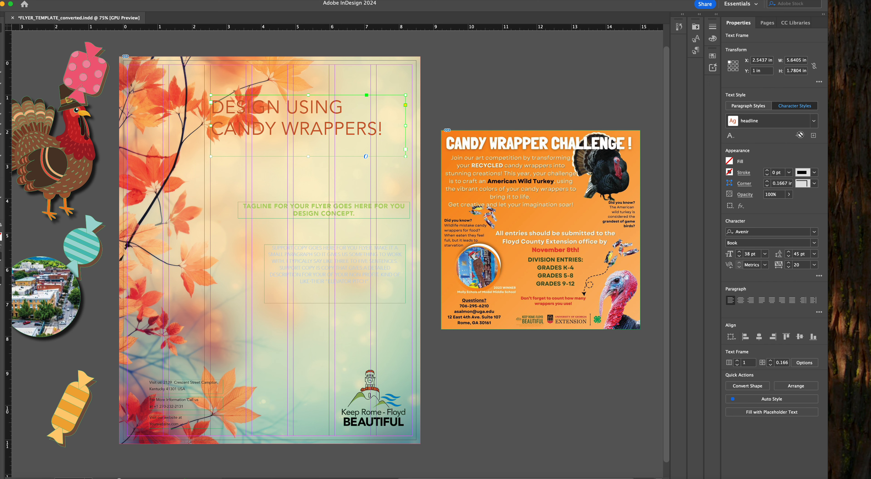
{"action": "left_click", "coordinate": [814, 121]}
{"action": "left_click", "coordinate": [810, 152]}
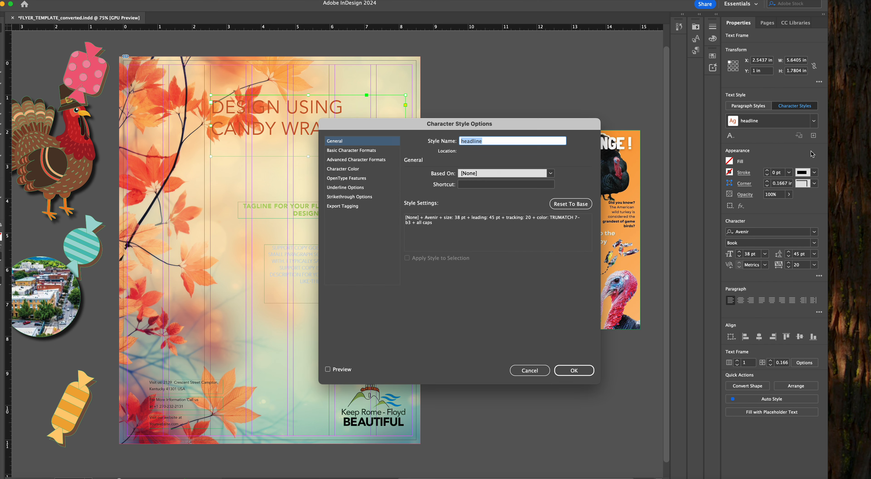
{"action": "left_click", "coordinate": [355, 160]}
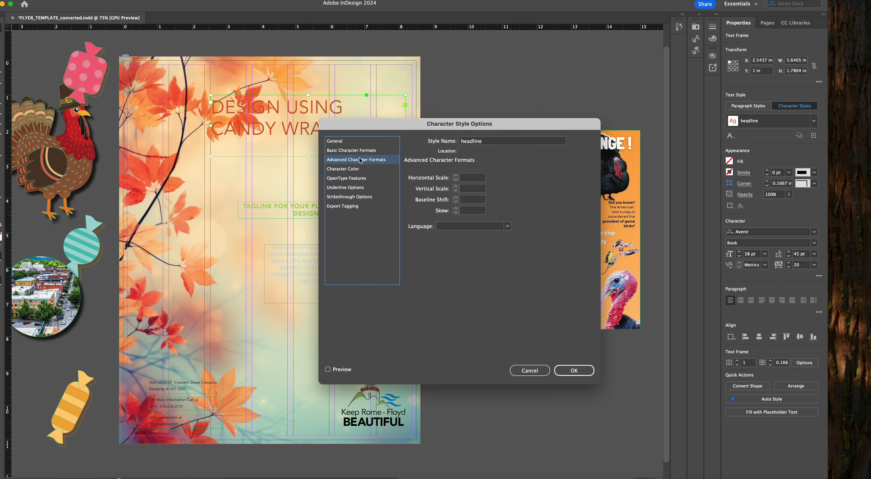
{"action": "left_click", "coordinate": [348, 151]}
{"action": "left_click", "coordinate": [523, 188]}
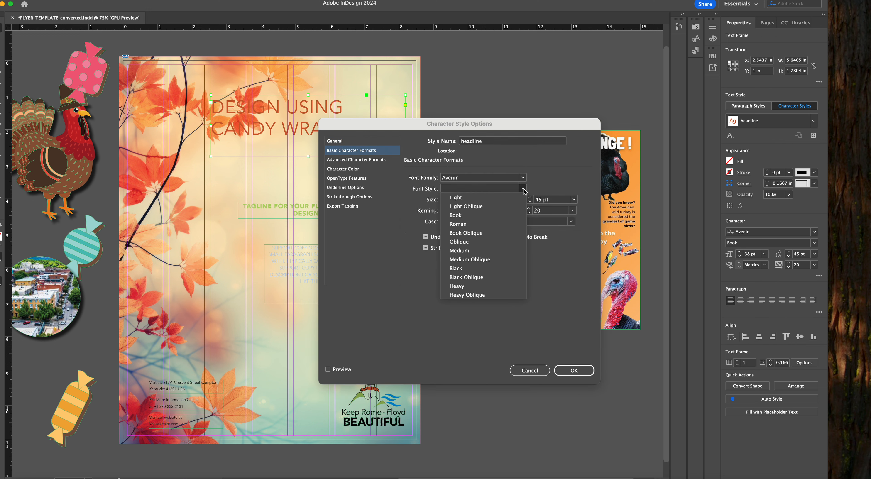
{"action": "left_click", "coordinate": [479, 269]}
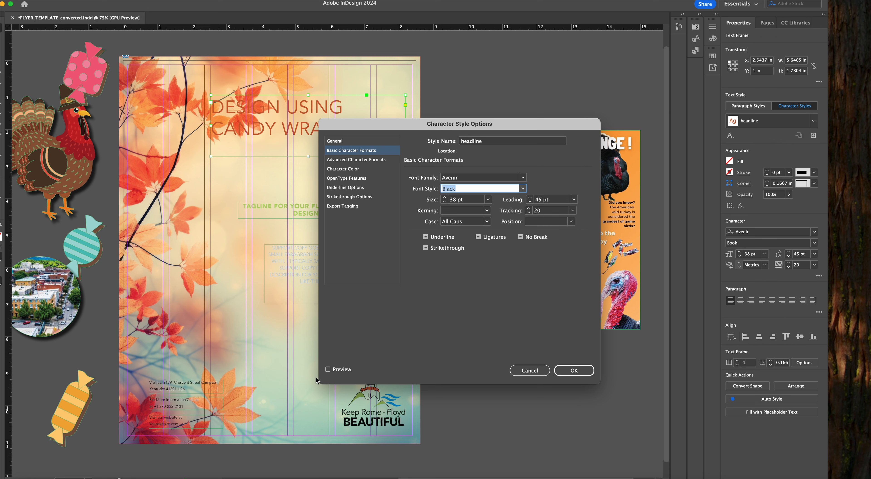
{"action": "left_click", "coordinate": [327, 370]}
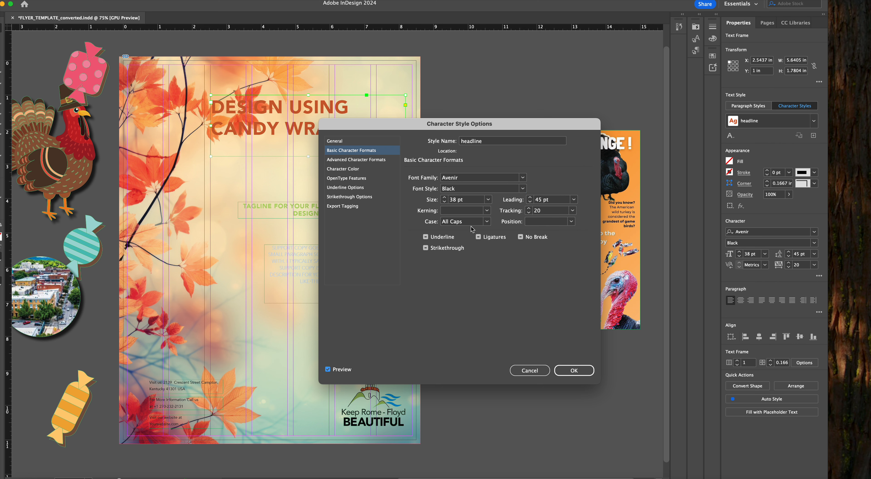
- Set the headline character style's color to [Black] and apply the style changes
{"action": "left_click", "coordinate": [353, 170]}
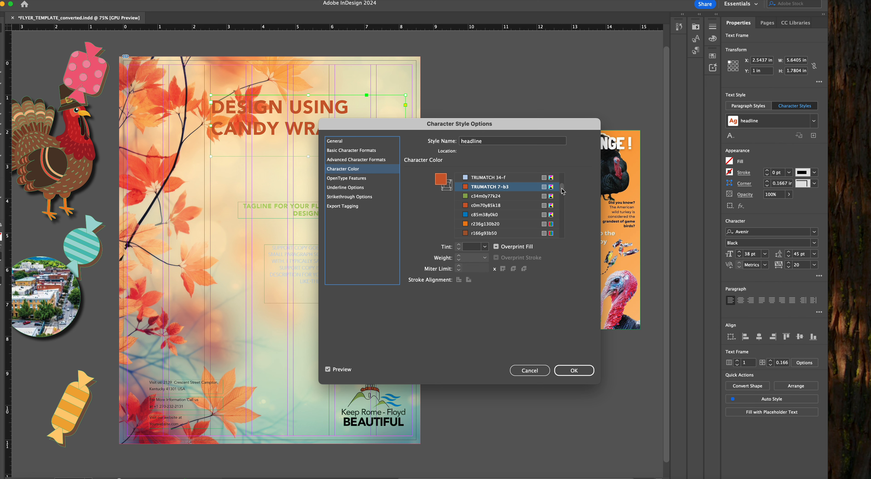
{"action": "left_click_drag", "start_coordinate": [562, 190], "coordinate": [564, 180]}
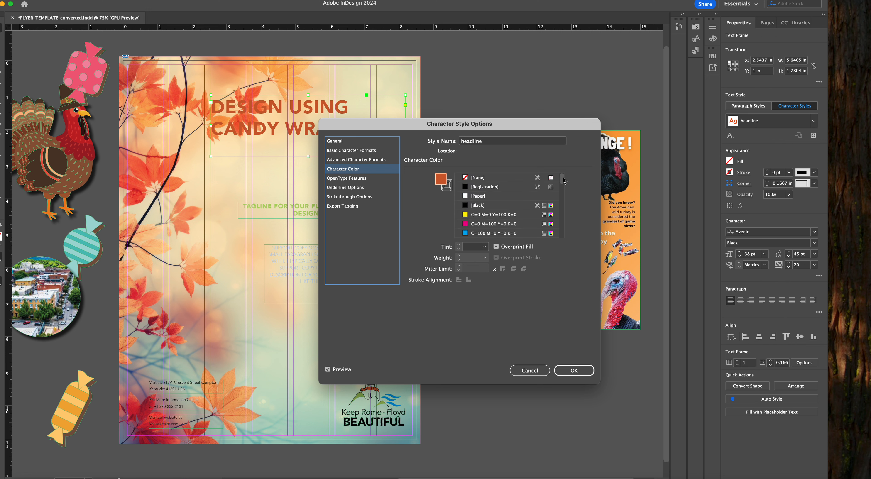
{"action": "left_click", "coordinate": [496, 206]}
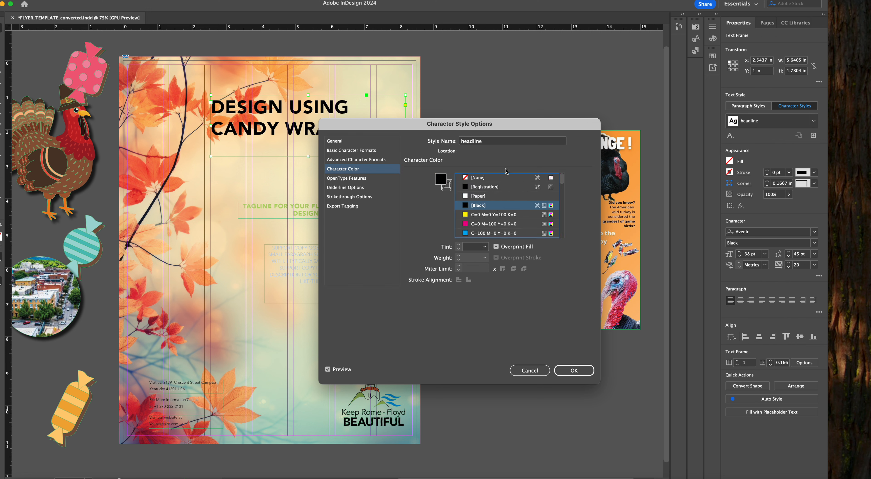
{"action": "left_click", "coordinate": [573, 370]}
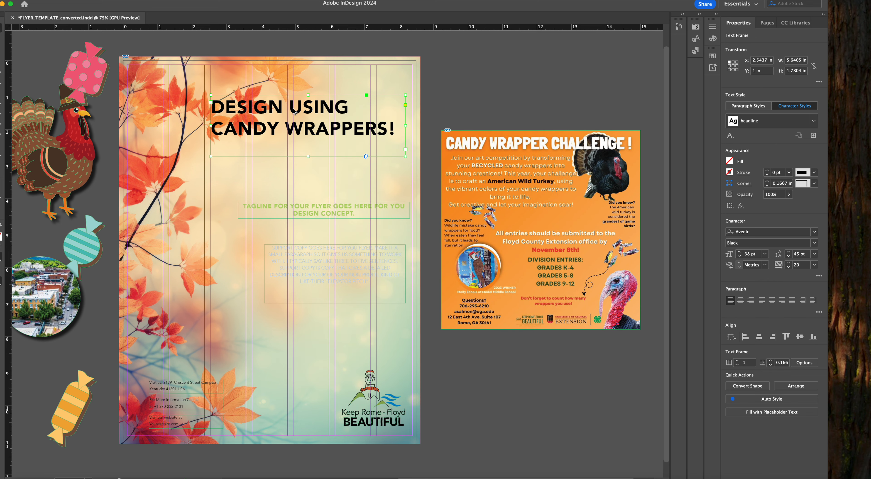
- Shift the headline frame to X 2.6669 in, Y 0.94 in, and move the tagline frame directly beneath it
{"action": "mouse_move", "coordinate": [309, 109]}
{"action": "left_mouse_down"}
{"action": "mouse_move", "coordinate": [323, 111]}
{"action": "mouse_move", "coordinate": [314, 106]}
{"action": "left_mouse_up"}
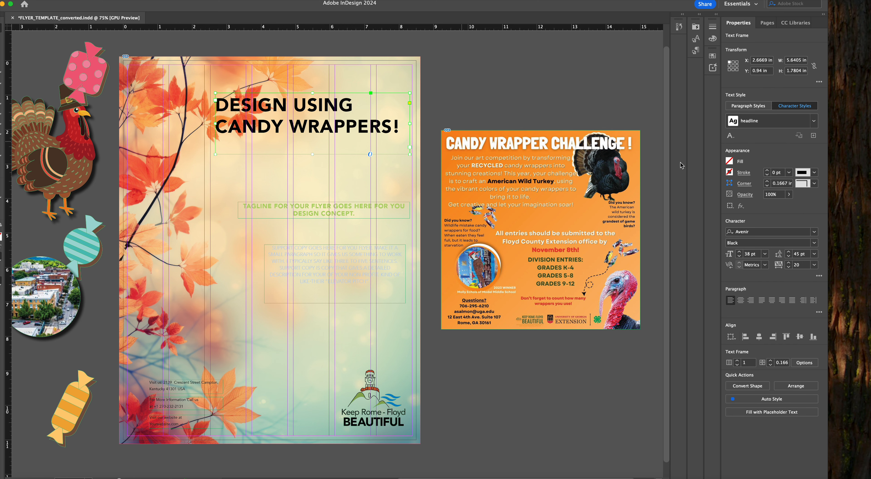
{"action": "double_click", "coordinate": [339, 120]}
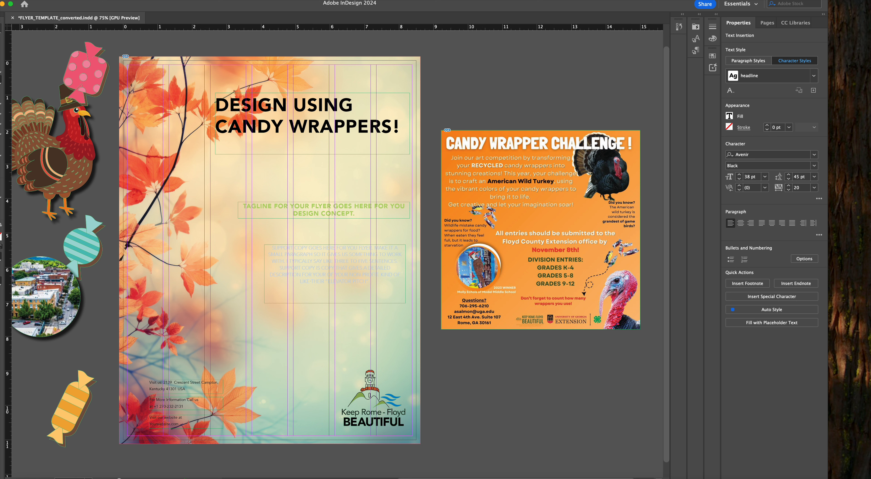
{"action": "key", "text": "Escape"}
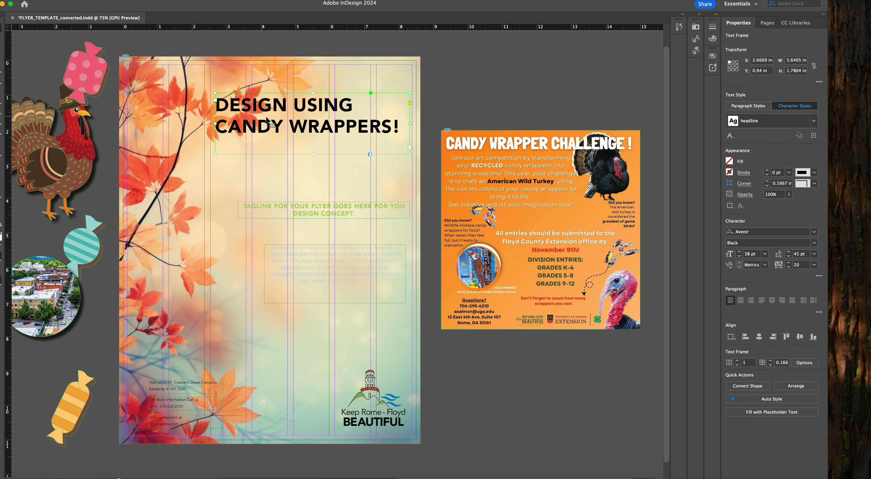
{"action": "left_click", "coordinate": [299, 204]}
{"action": "left_click_drag", "start_coordinate": [310, 210], "coordinate": [249, 154]}
- Replace the tagline text with "JOIN OUR ART COMPETITION BY TRANSFORMING YOUR RECYCLED CANDY WRAPPERS INTO STUNNING CREATION."
{"action": "double_click", "coordinate": [295, 166]}
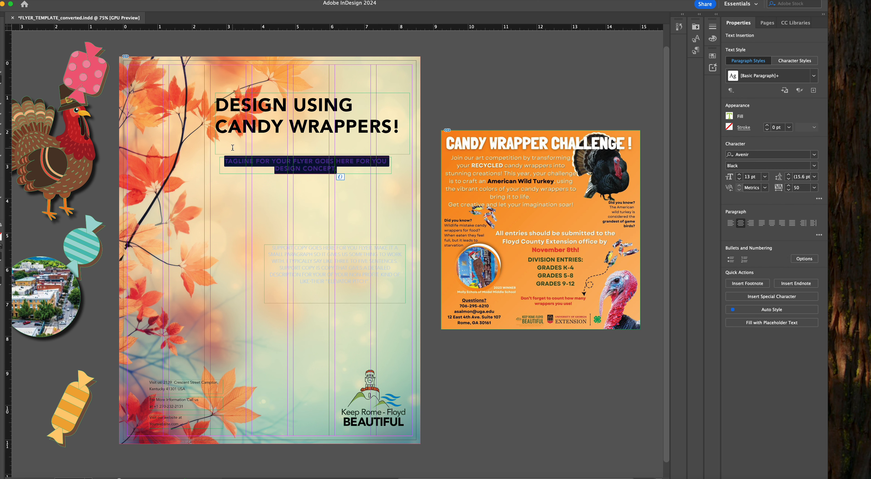
{"action": "type", "text": "JOIN US"}
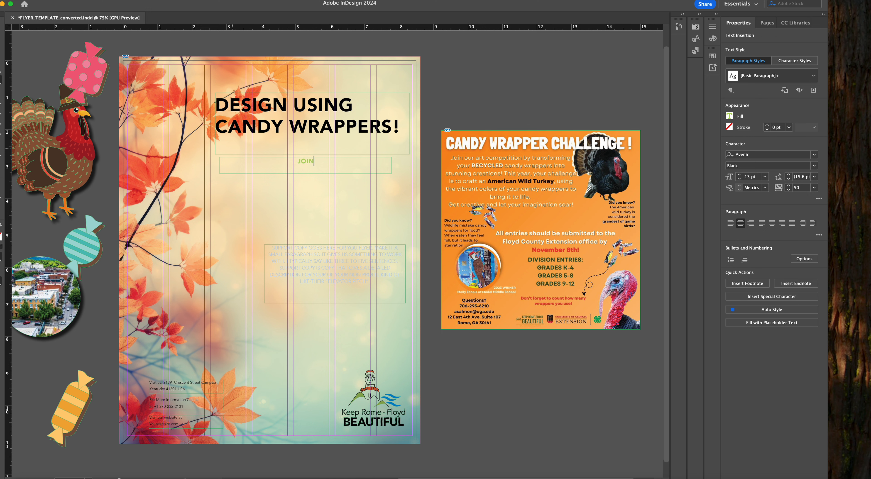
{"action": "key", "text": "BackSpace"}
{"action": "key", "text": "BackSpace"}
{"action": "type", "text": "OUR ART COMPETITION BY TRANSFORMING"}
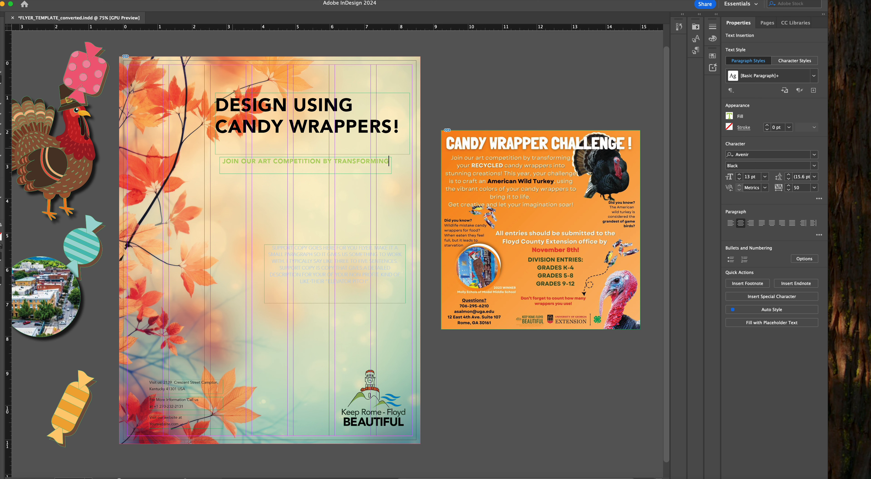
{"action": "type", "text": " YOUR RECYCLED CANDY WARPPERS INTO STUNNIN"}
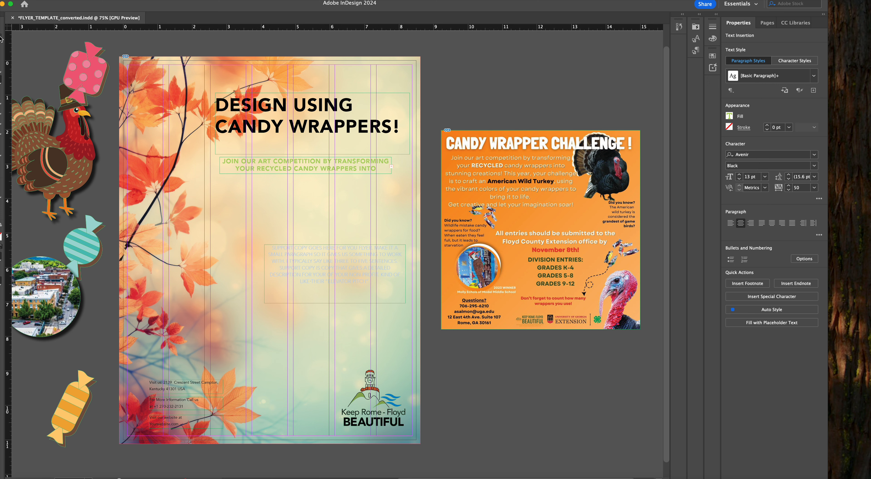
{"action": "key", "text": "Escape"}
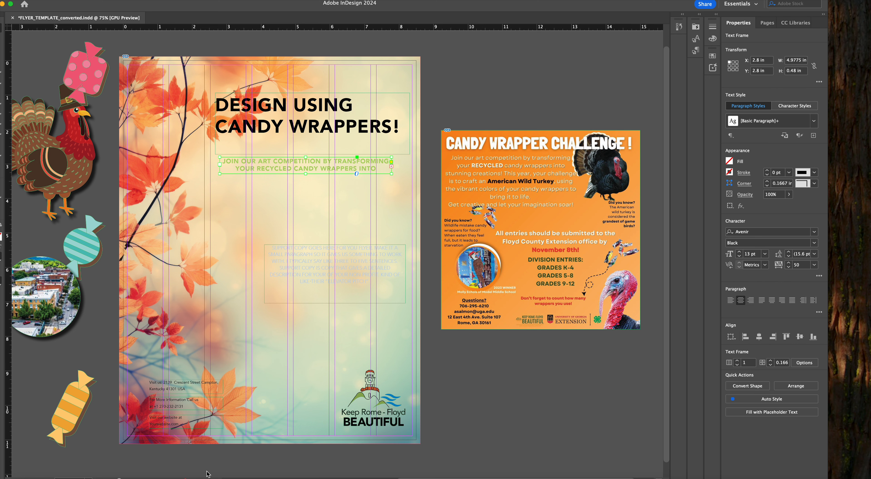
- Enlarge the tagline frame to 1.04 in high, move it closer under the headline, and align both frames by their horizontal centers
{"action": "left_click_drag", "start_coordinate": [305, 174], "coordinate": [311, 157]}
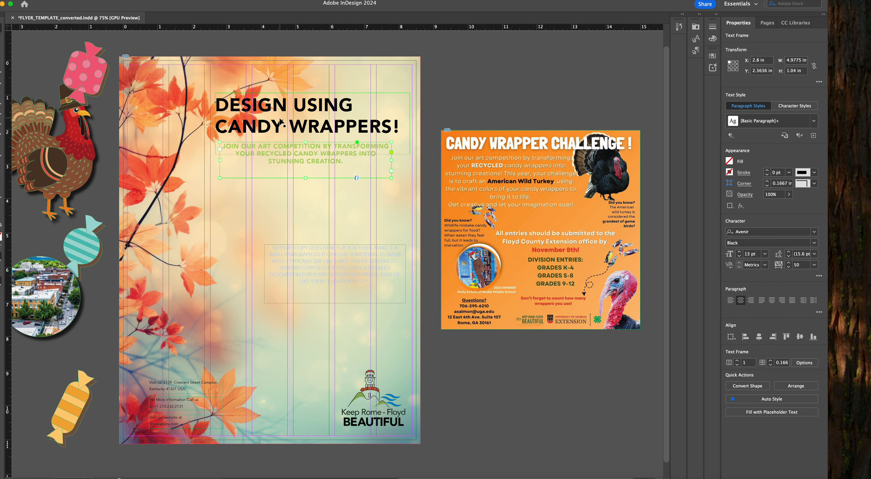
{"action": "left_click", "coordinate": [363, 130], "text": "shift"}
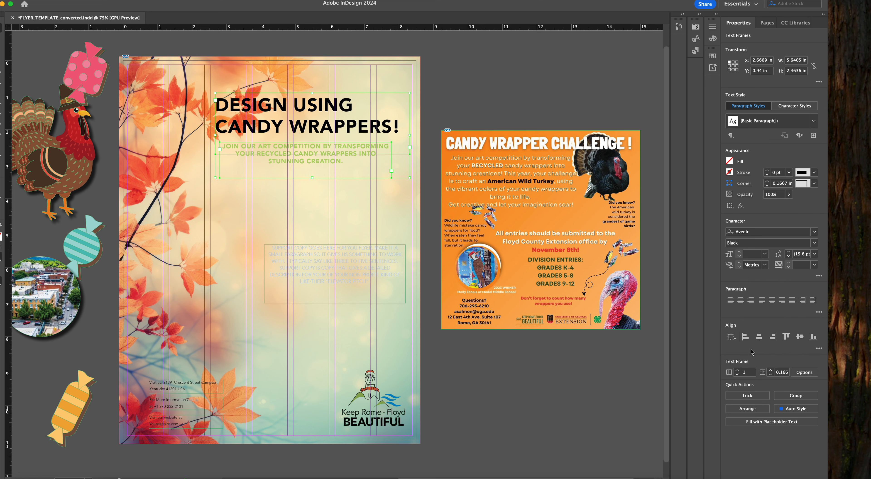
{"action": "left_click", "coordinate": [759, 337]}
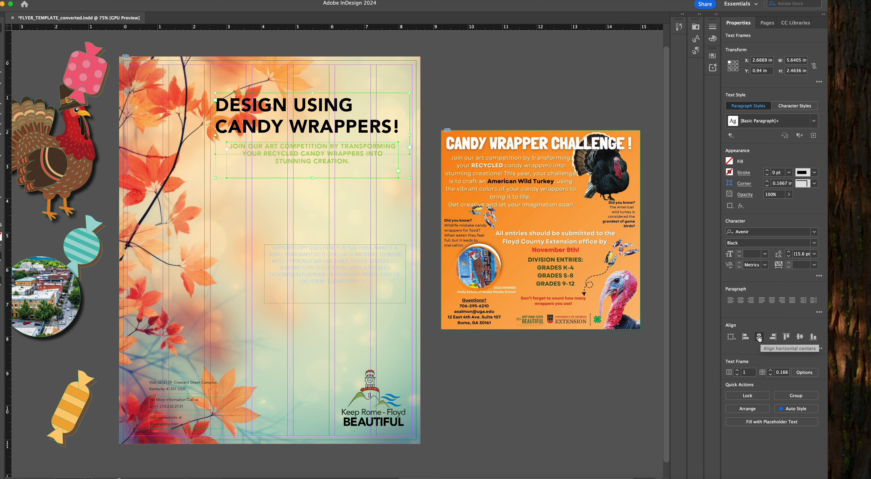
{"action": "left_click", "coordinate": [470, 80]}
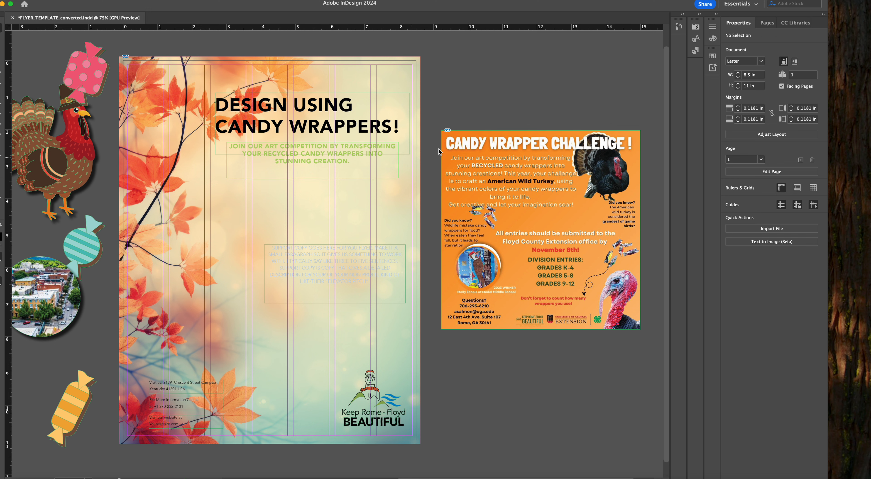
- Hide the layout guides and the frame edges in the document view
{"action": "left_click", "coordinate": [174, 0]}
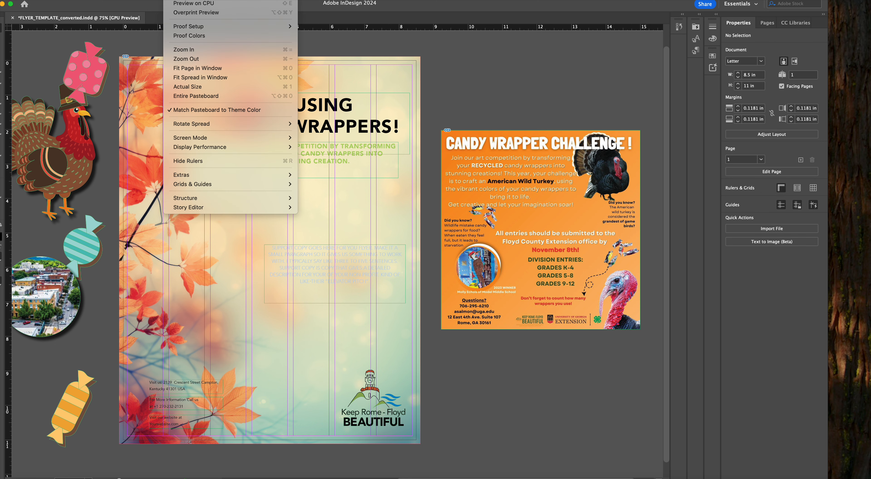
{"action": "mouse_move", "coordinate": [238, 144]}
{"action": "mouse_move", "coordinate": [254, 184]}
{"action": "left_click", "coordinate": [316, 186]}
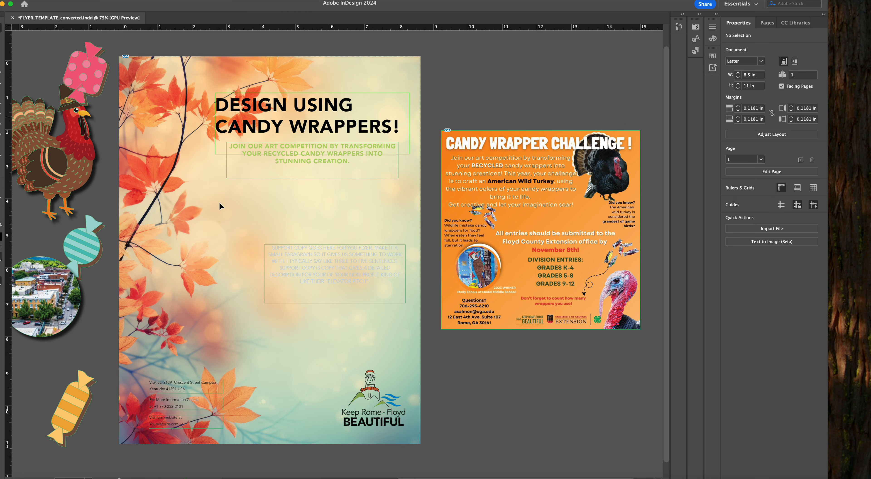
{"action": "left_click", "coordinate": [195, 4]}
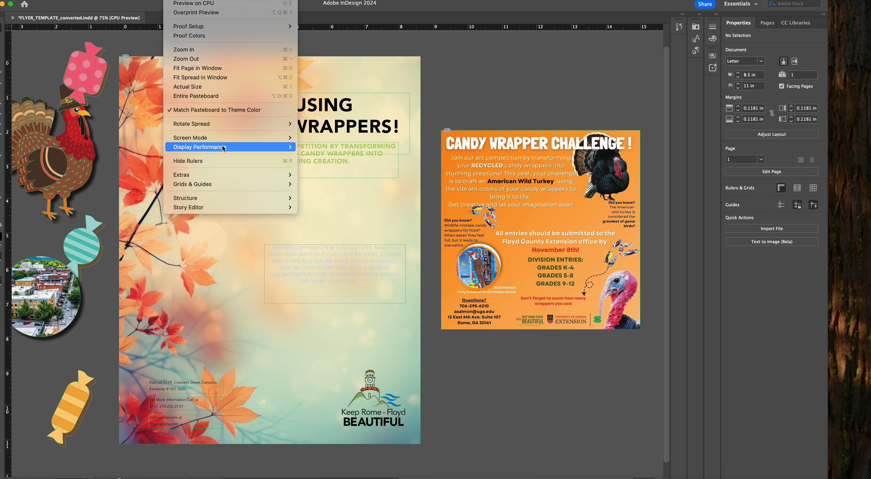
{"action": "mouse_move", "coordinate": [236, 174]}
{"action": "left_click", "coordinate": [315, 176]}
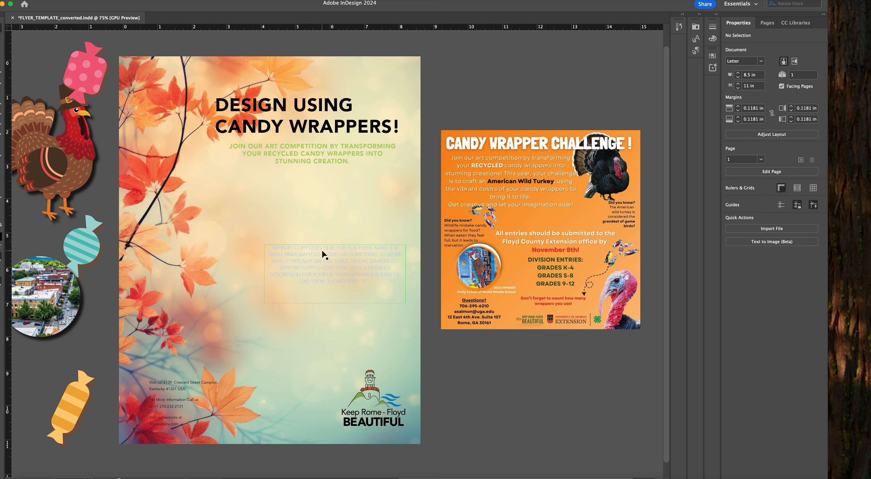
- Move the support copy text frame up beneath the tagline, to X 3.8871 in and Y 3.58 in
{"action": "left_click_drag", "start_coordinate": [325, 254], "coordinate": [320, 196]}
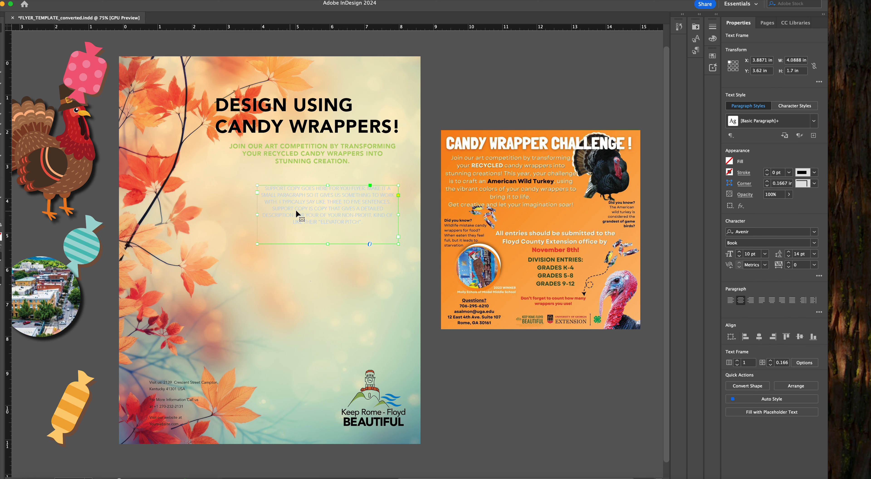
{"action": "mouse_move", "coordinate": [300, 205]}
{"action": "left_mouse_down"}
{"action": "mouse_move", "coordinate": [281, 203]}
{"action": "mouse_move", "coordinate": [299, 201]}
{"action": "left_mouse_up"}
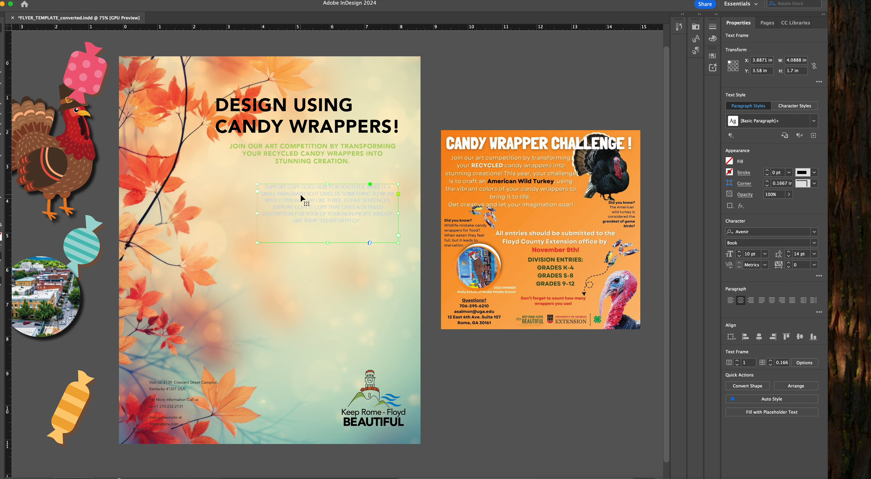
- Replace the support copy with "All entries should be submitted to the Floyd County Extension office by November 8th!" and the DIVISION ENTRIES grade lines K-4, 5-8 and 9-12
{"action": "double_click", "coordinate": [301, 197]}
{"action": "left_click_drag", "start_coordinate": [363, 222], "coordinate": [258, 186]}
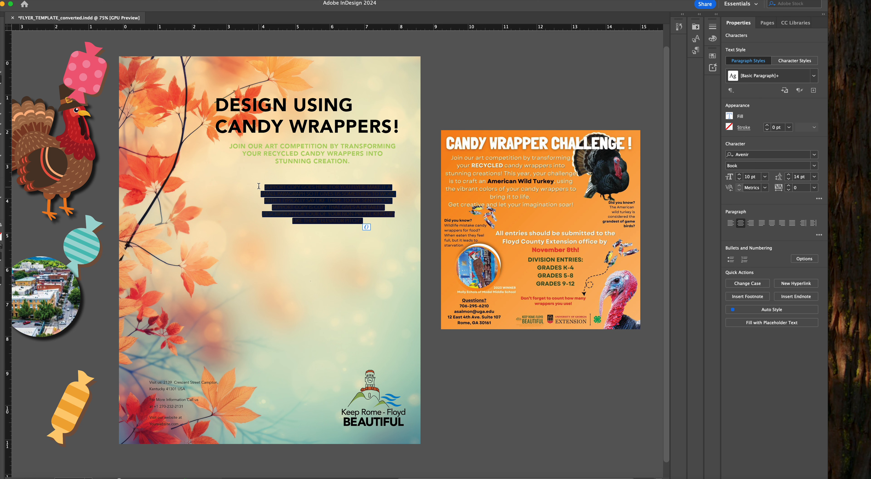
{"action": "type", "text": "All entri"}
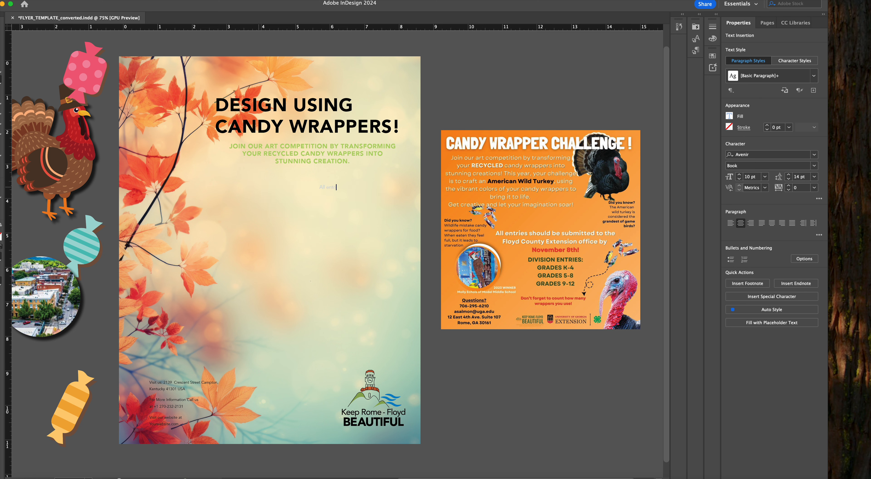
{"action": "type", "text": "es should be"}
{"action": "type", "text": "ENT"}
{"action": "type", "text": "GRADES"}
{"action": "type", "text": "ES"}
{"action": "type", "text": " 5-8 GRAD"}
{"action": "type", "text": "ES"}
{"action": "type", "text": " 9-12"}
{"action": "scroll", "coordinate": [264, 205], "scroll_direction": "up", "scroll_amount": 1}
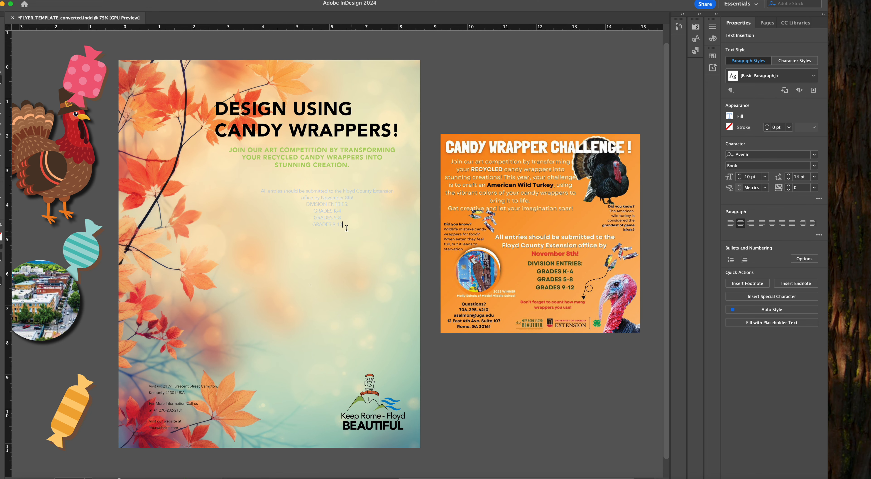
{"action": "key", "text": "Escape"}
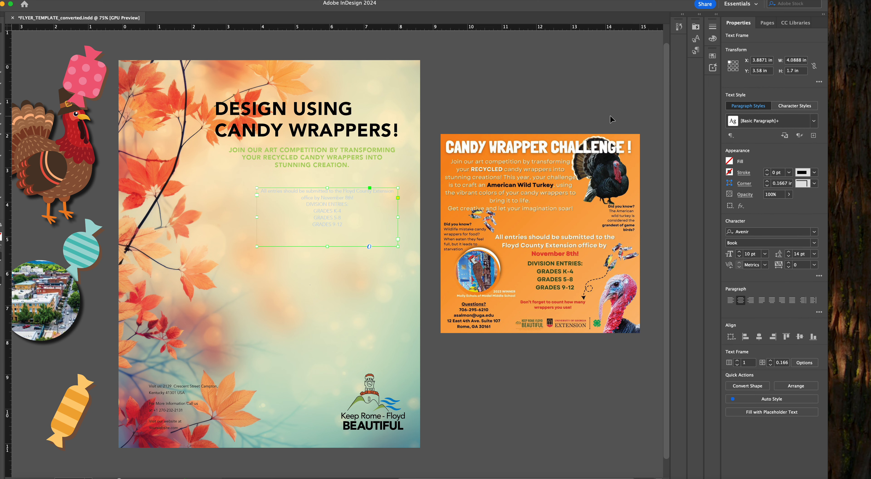
- Edit the "support copy" character style and set its font size to 13 pt
{"action": "left_click", "coordinate": [814, 123]}
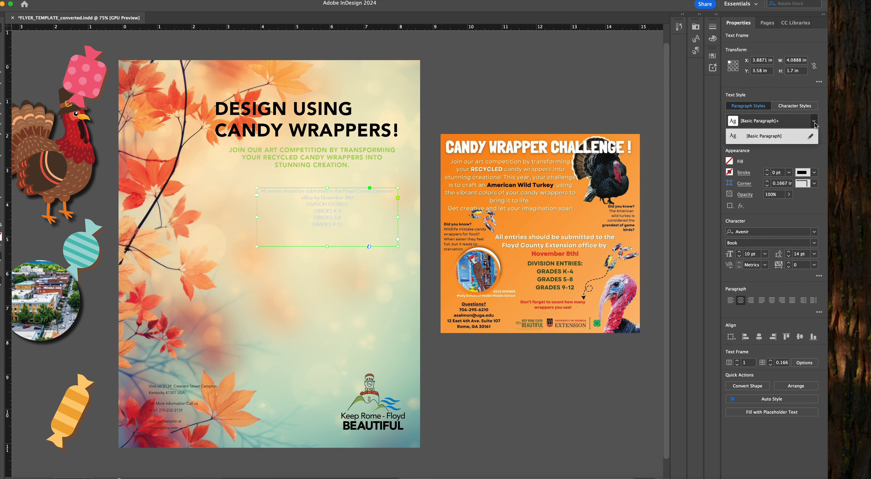
{"action": "left_click", "coordinate": [798, 106]}
{"action": "left_click", "coordinate": [772, 122]}
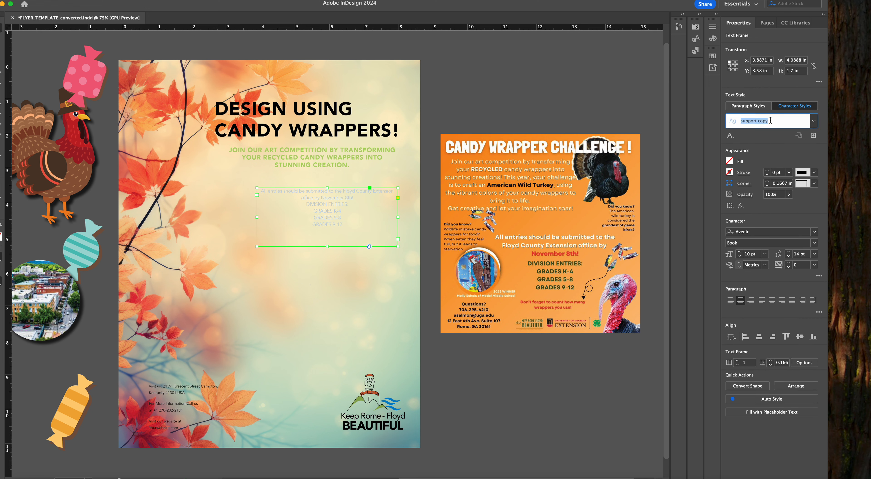
{"action": "left_click", "coordinate": [814, 121]}
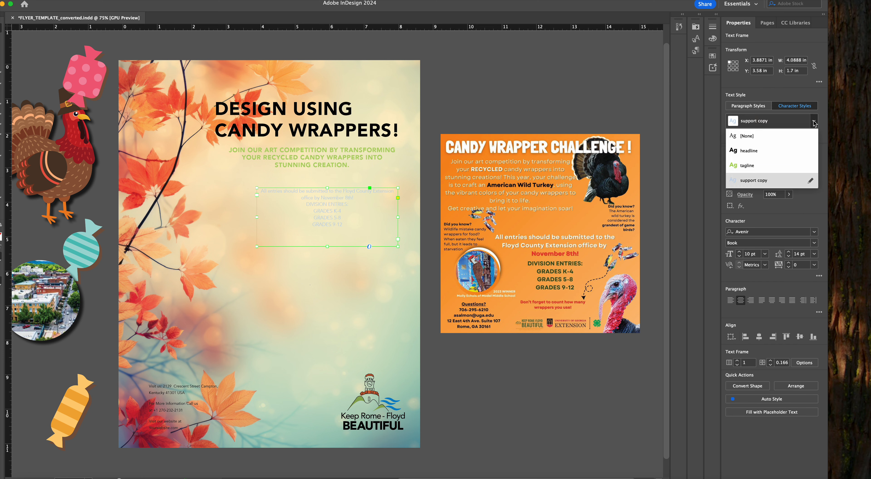
{"action": "left_click", "coordinate": [810, 182]}
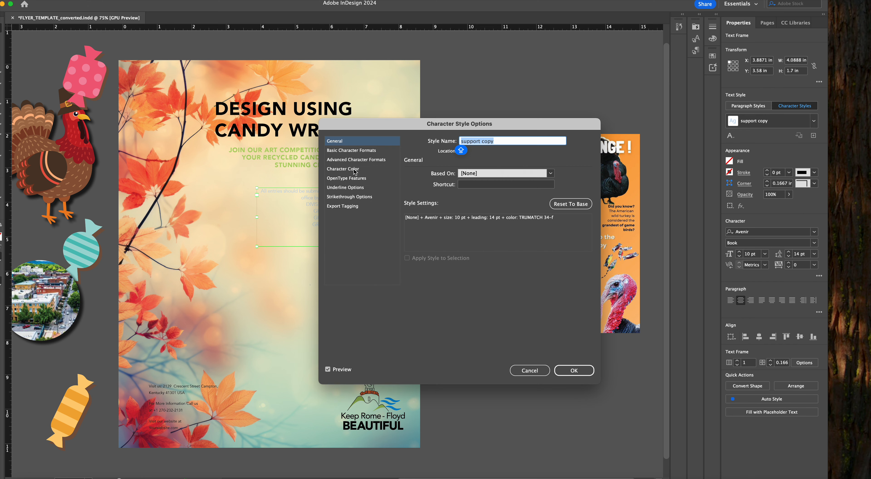
{"action": "left_click", "coordinate": [351, 150]}
{"action": "left_click", "coordinate": [444, 198]}
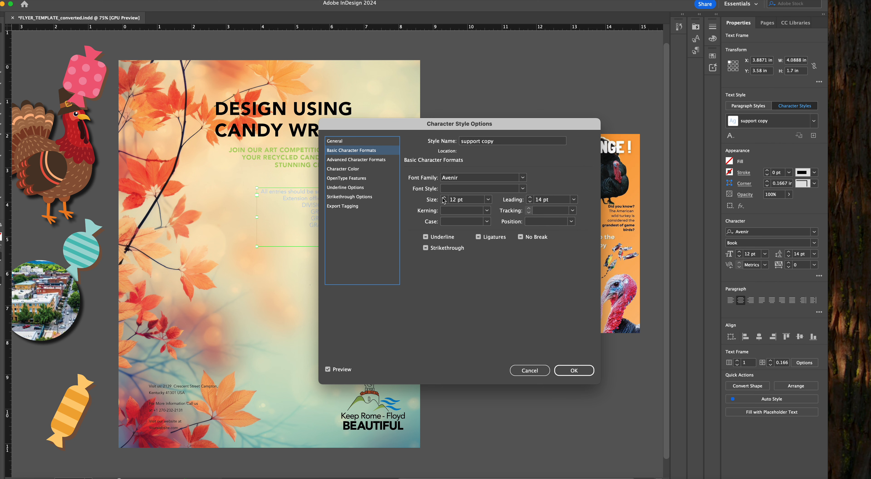
{"action": "left_click", "coordinate": [444, 198]}
- Set the "support copy" style's character color to TRUMATCH 7-b3 and apply the style changes
{"action": "left_click", "coordinate": [351, 169]}
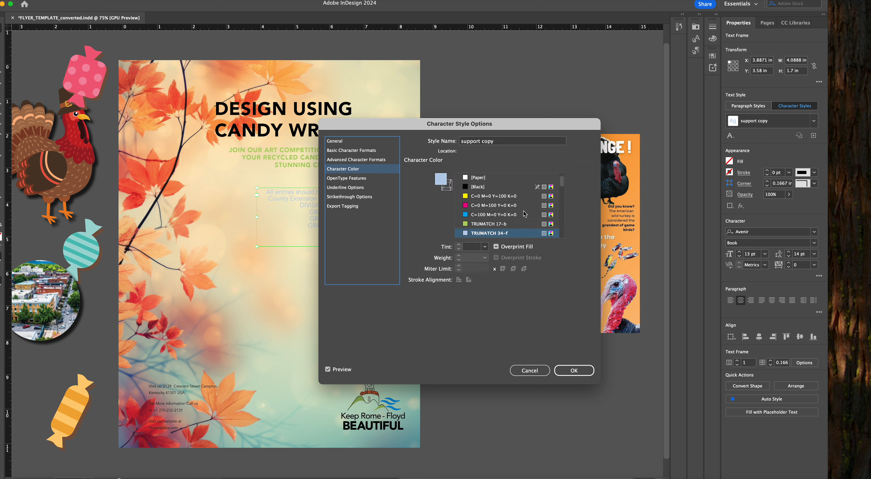
{"action": "scroll", "coordinate": [565, 188], "scroll_direction": "down", "scroll_amount": 5}
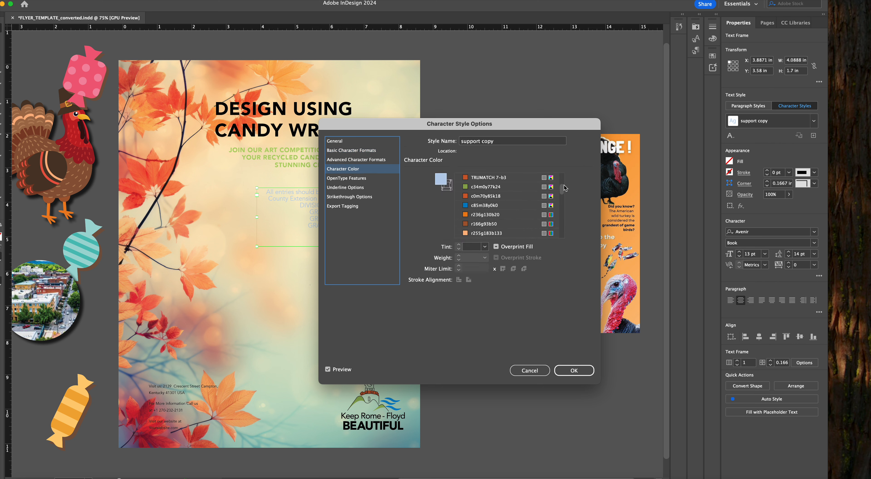
{"action": "left_click", "coordinate": [501, 178]}
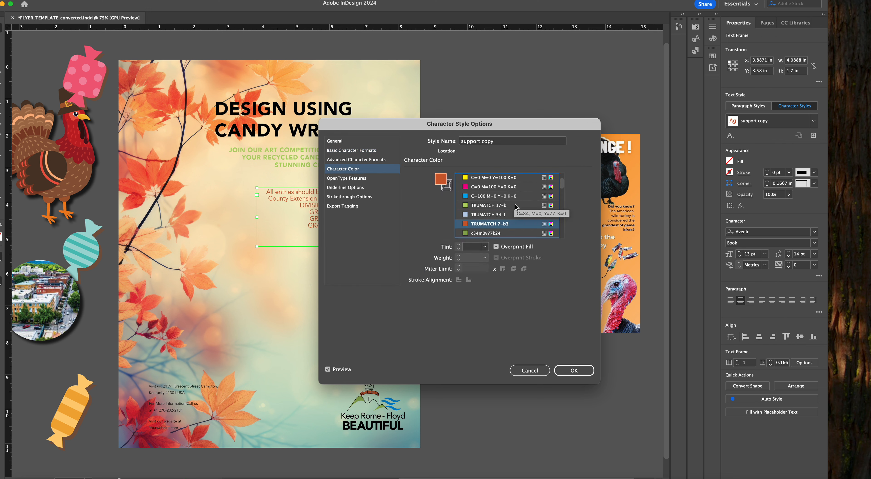
{"action": "left_click", "coordinate": [571, 369]}
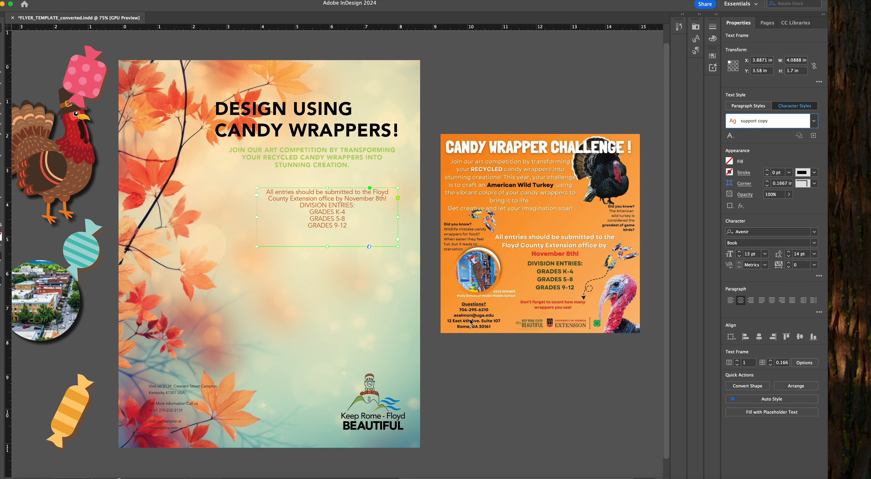
- Set the words "November 8th" in the support copy to the Avenir Black font style
{"action": "double_click", "coordinate": [317, 200]}
{"action": "left_click_drag", "start_coordinate": [345, 199], "coordinate": [384, 199]}
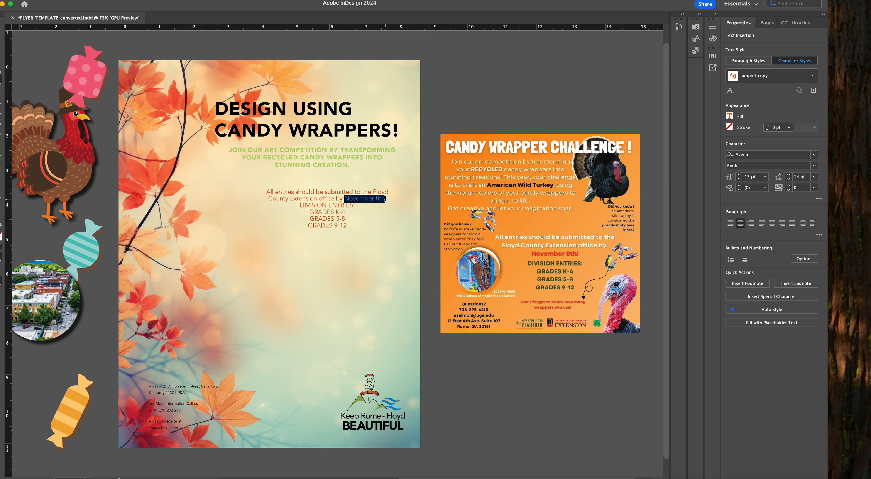
{"action": "left_click_drag", "start_coordinate": [385, 199], "coordinate": [386, 199]}
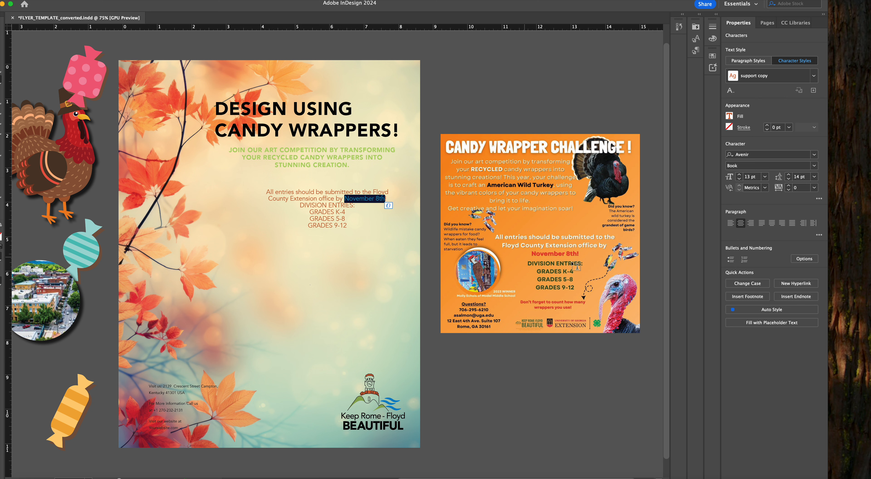
{"action": "left_click", "coordinate": [815, 166]}
{"action": "left_click", "coordinate": [744, 245]}
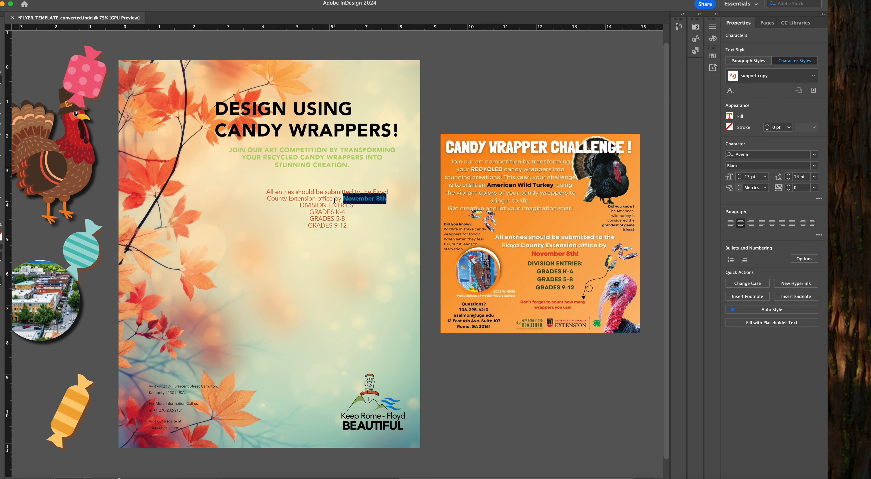
- Set the leading of the "DIVISION ENTRIES" heading and its three grade lines to 21 pt
{"action": "left_click", "coordinate": [304, 205]}
{"action": "left_click_drag", "start_coordinate": [300, 205], "coordinate": [347, 224]}
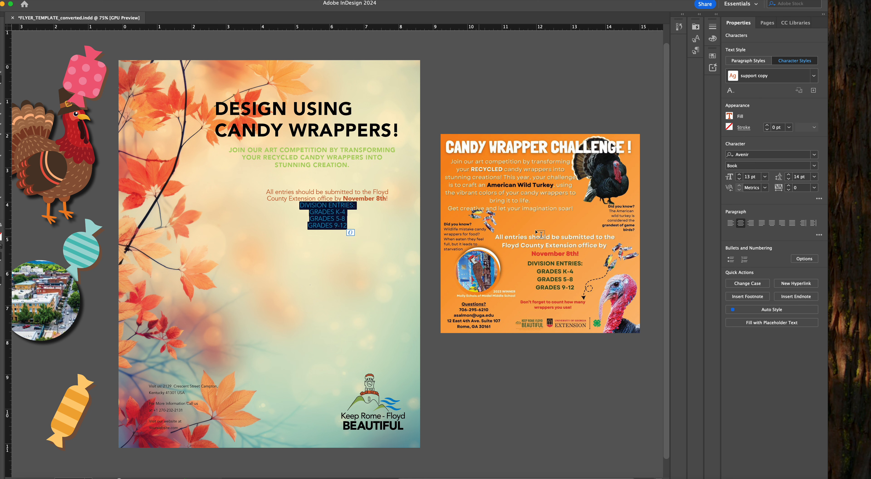
{"action": "left_click", "coordinate": [789, 174]}
{"action": "left_click", "coordinate": [789, 175]}
{"action": "left_click", "coordinate": [789, 175]}
{"action": "left_click", "coordinate": [789, 175]}
{"action": "left_click", "coordinate": [788, 175]}
{"action": "left_click", "coordinate": [789, 175]}
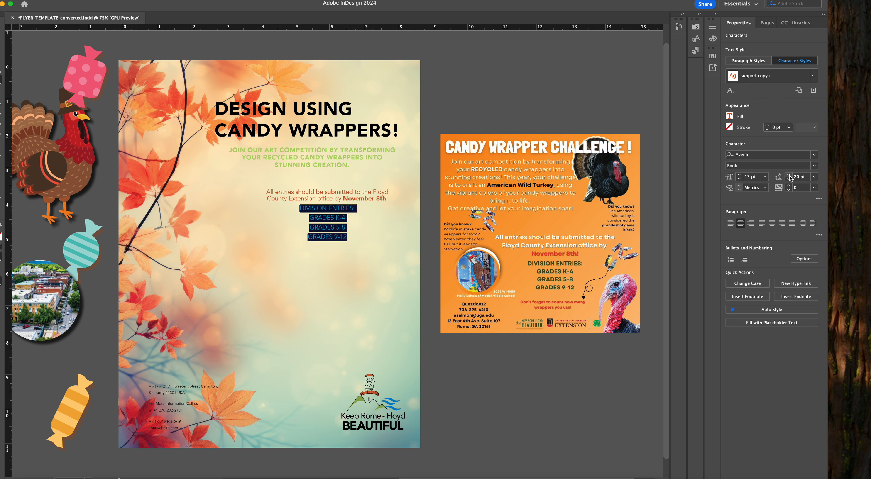
{"action": "left_click", "coordinate": [789, 174]}
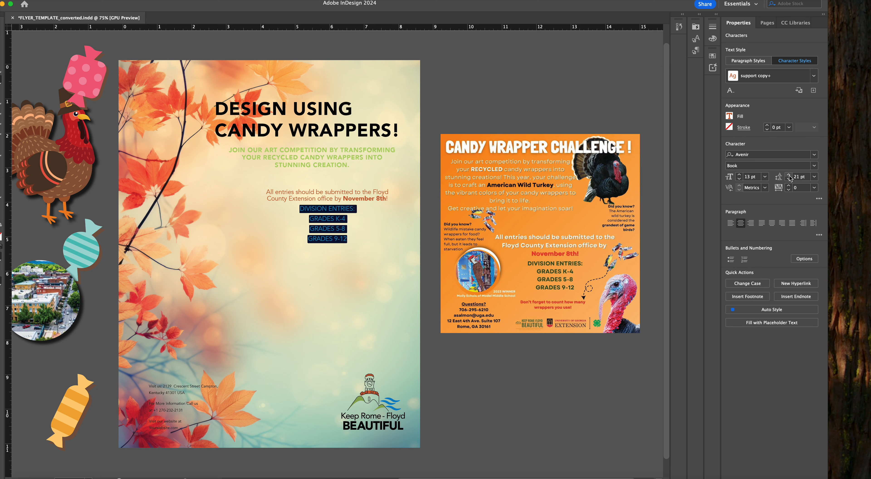
{"action": "key", "text": "Escape"}
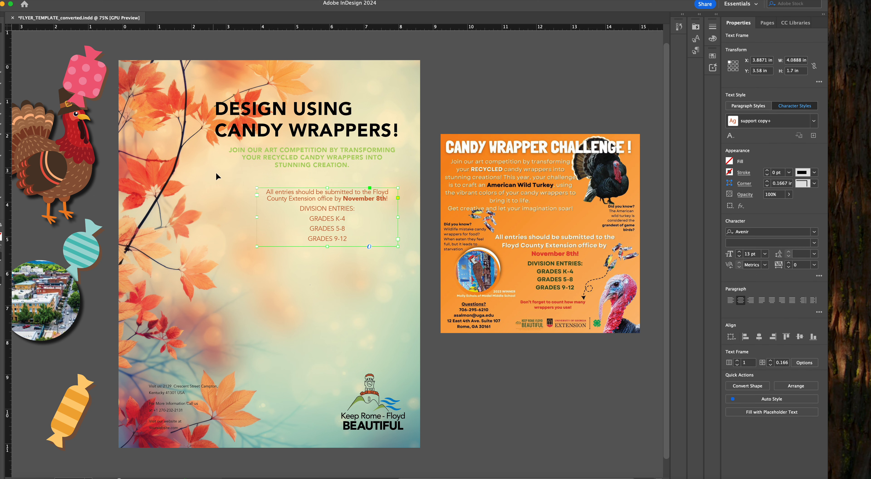
- Move the support copy frame slightly down and to the right beneath the tagline
{"action": "left_click_drag", "start_coordinate": [315, 203], "coordinate": [325, 219]}
{"action": "left_click", "coordinate": [299, 169]}
{"action": "left_click", "coordinate": [330, 210]}
- Edit the "tagline" character style and set its font size to 16 pt
{"action": "left_click", "coordinate": [315, 164]}
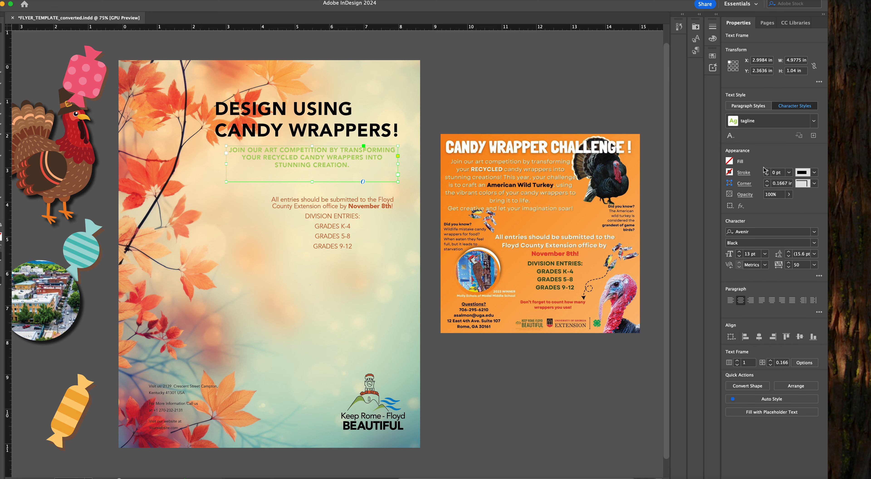
{"action": "left_click", "coordinate": [813, 125]}
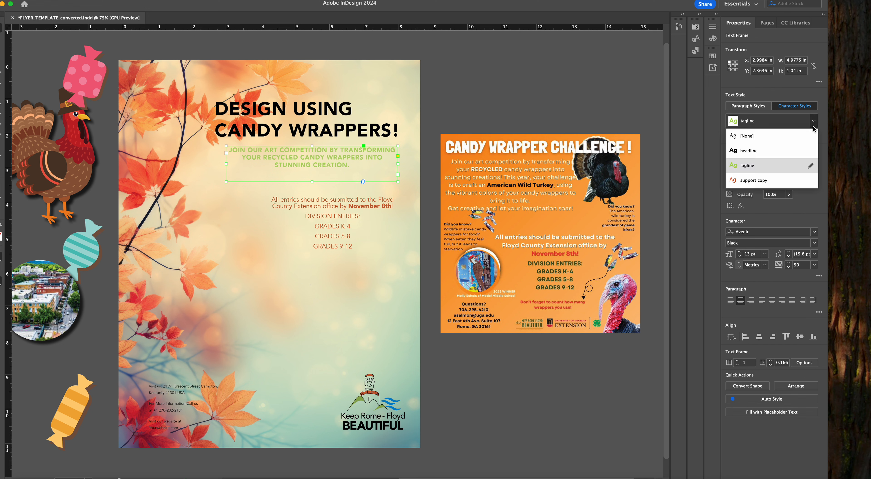
{"action": "left_click", "coordinate": [810, 165]}
{"action": "left_click", "coordinate": [351, 150]}
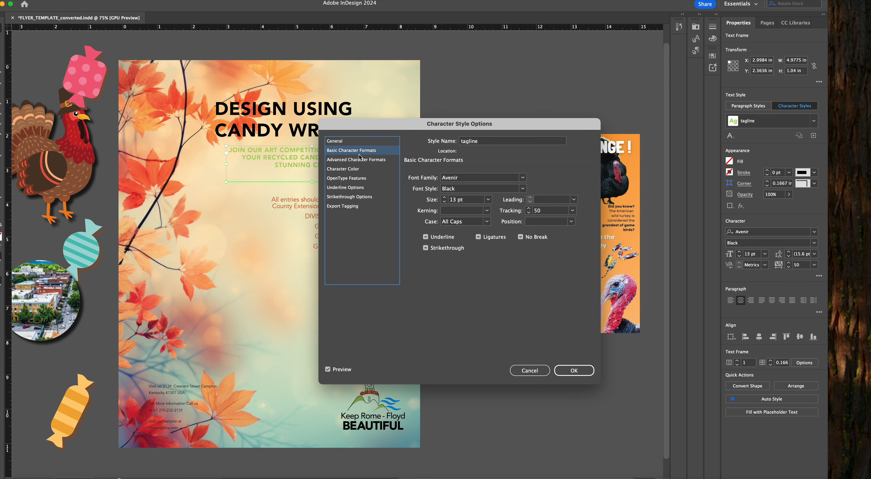
{"action": "left_click", "coordinate": [444, 197]}
{"action": "left_click", "coordinate": [445, 198]}
{"action": "left_click", "coordinate": [444, 198]}
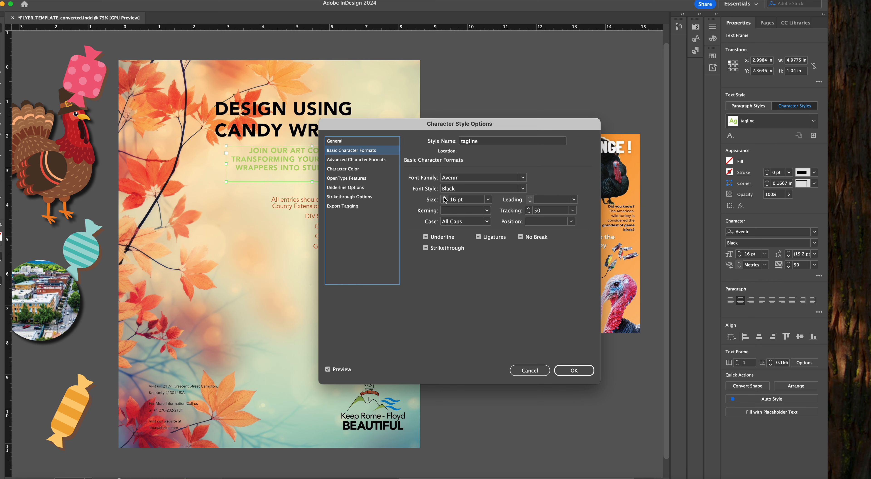
{"action": "left_click", "coordinate": [564, 369]}
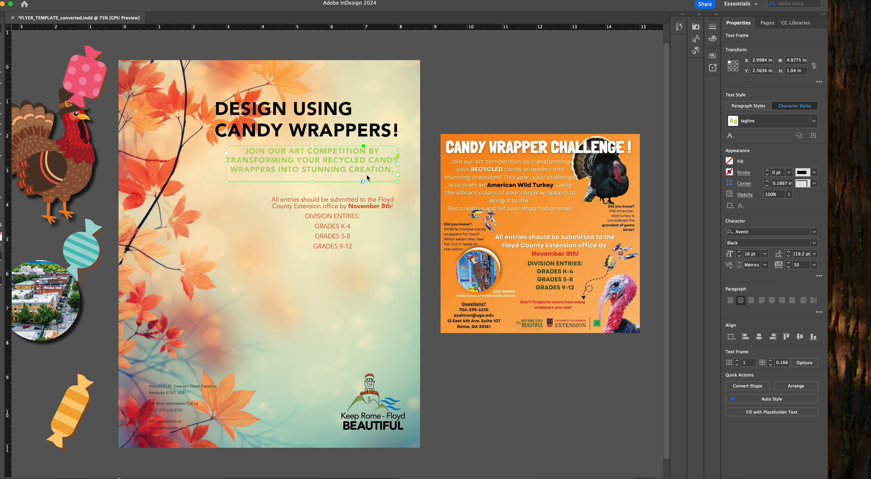
- Align the headline and tagline by their horizontal centers, and move the support copy frame up to X 4.0912 in and Y 3.55 in
{"action": "left_click", "coordinate": [333, 141], "text": "shift"}
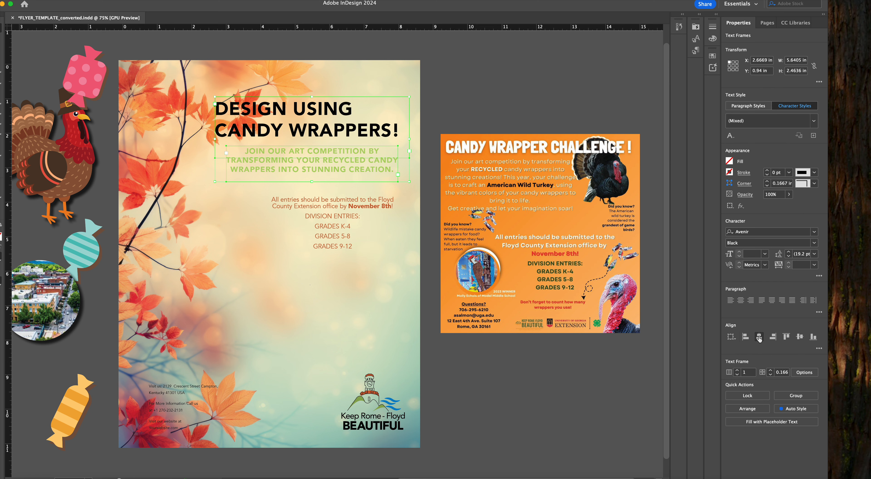
{"action": "left_click", "coordinate": [555, 66]}
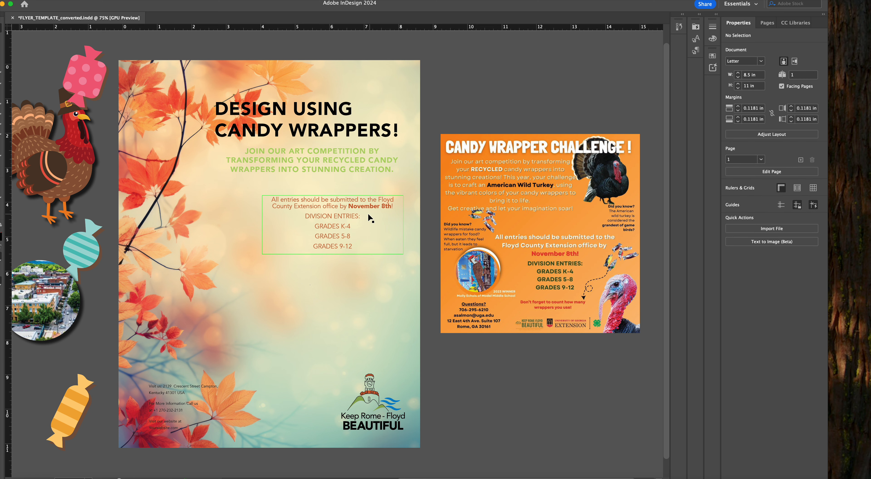
{"action": "left_click", "coordinate": [364, 203]}
{"action": "left_click_drag", "start_coordinate": [364, 199], "coordinate": [364, 200]}
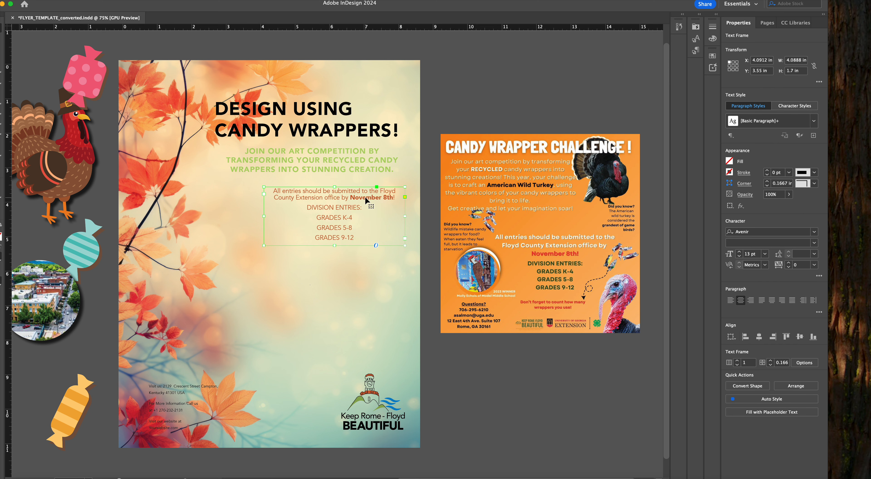
{"action": "left_click", "coordinate": [529, 113]}
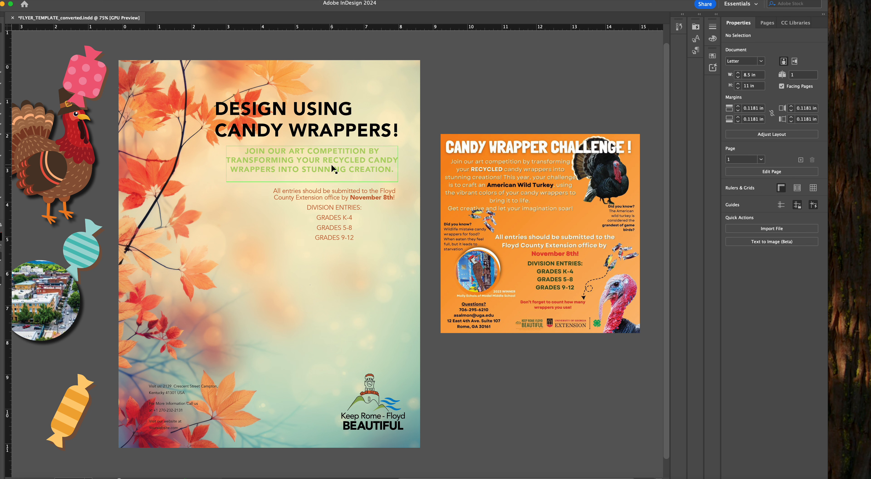
{"action": "left_click_drag", "start_coordinate": [82, 162], "coordinate": [238, 292]}
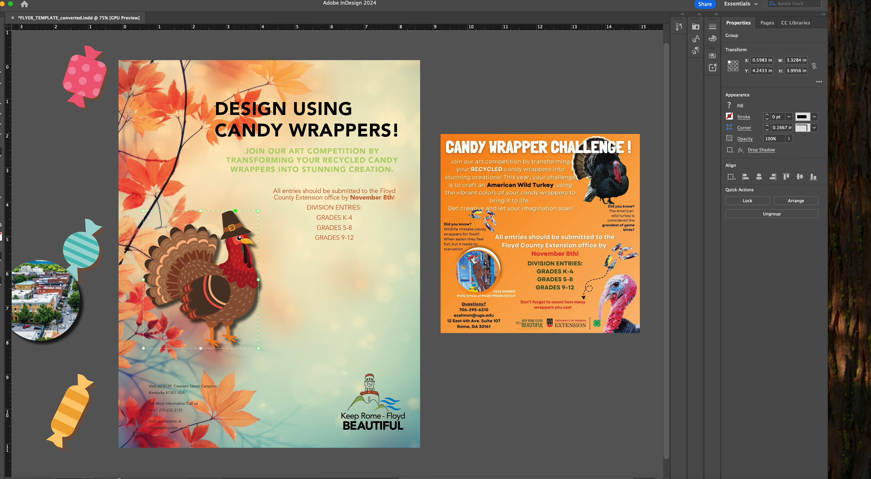
{"action": "left_click", "coordinate": [1, 155]}
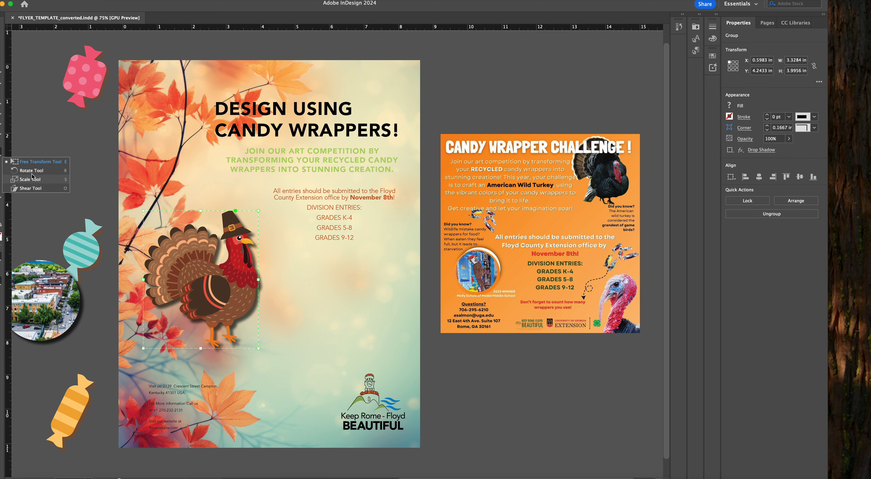
{"action": "left_click", "coordinate": [41, 162]}
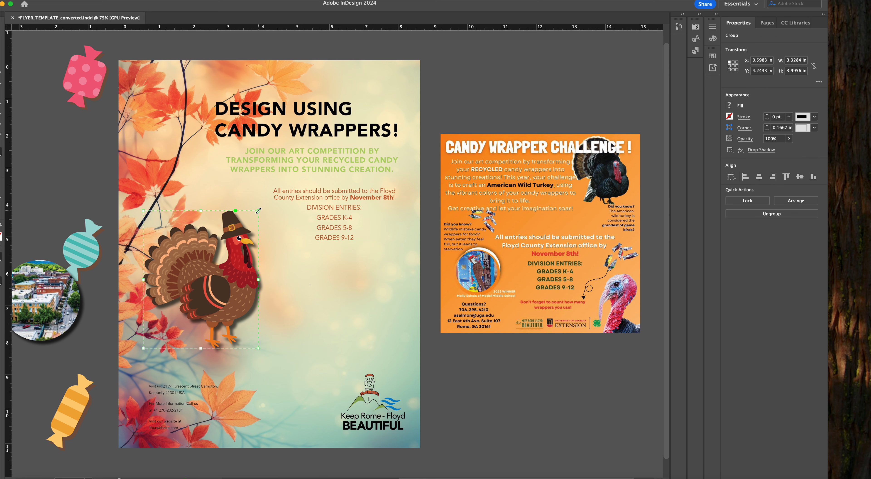
{"action": "left_click_drag", "start_coordinate": [258, 210], "coordinate": [314, 169]}
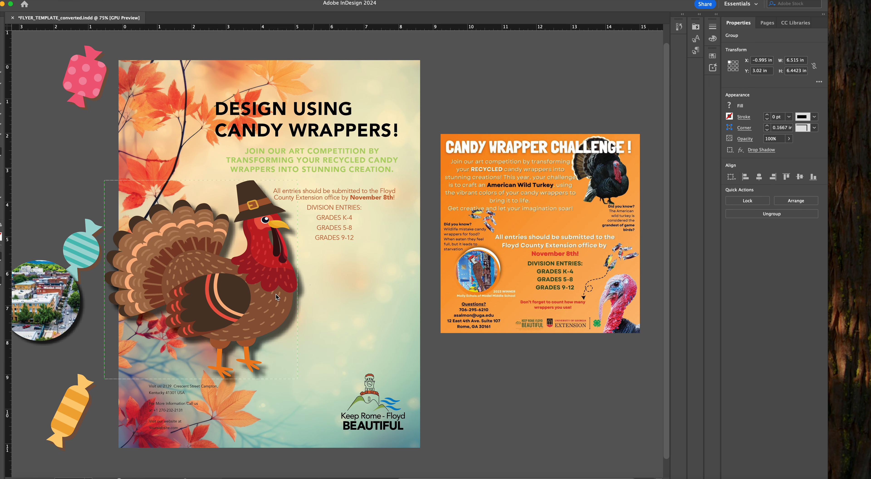
{"action": "left_click_drag", "start_coordinate": [276, 295], "coordinate": [275, 293]}
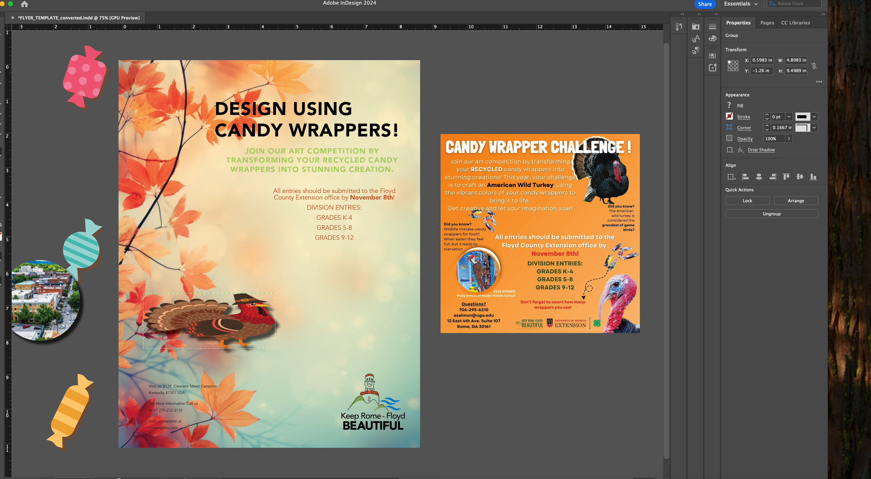
{"action": "left_click_drag", "start_coordinate": [275, 293], "coordinate": [0, 22]}
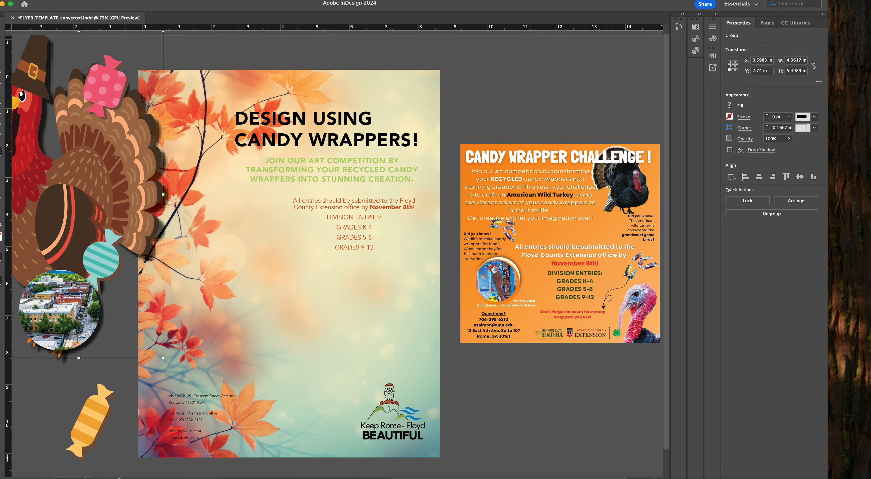
{"action": "key", "text": "super+z"}
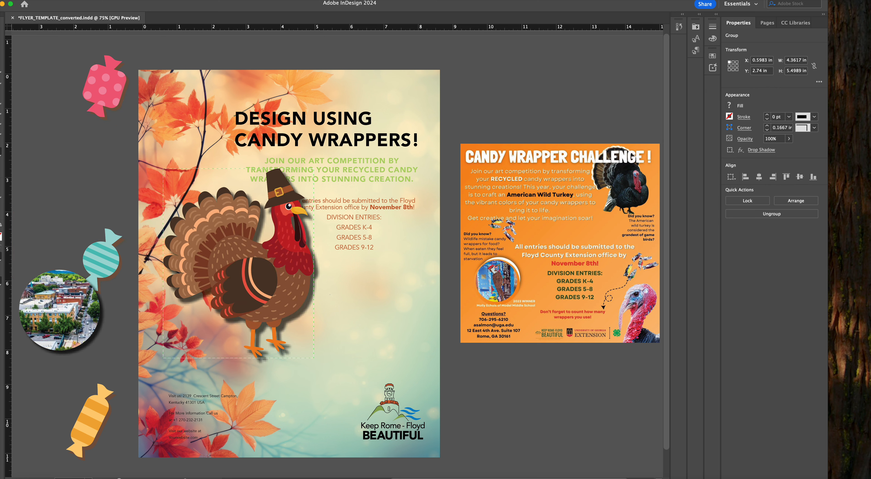
{"action": "key", "text": "super+z"}
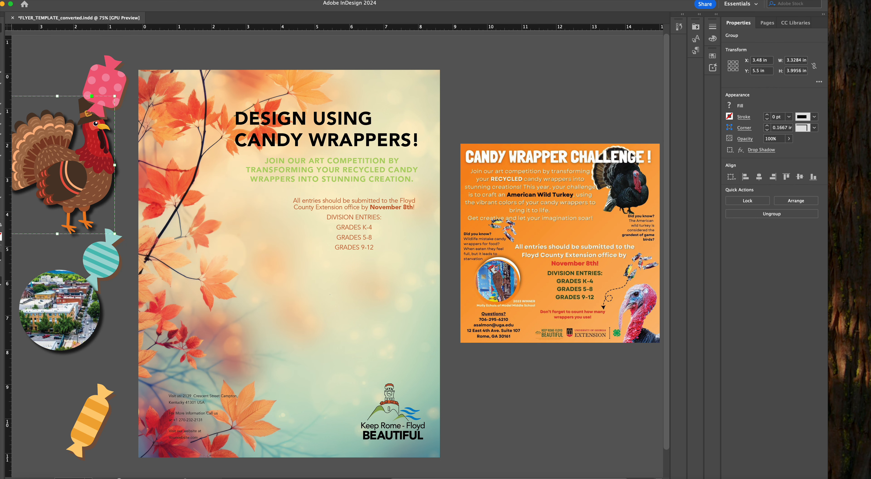
- Place the turkey over the page's lower left half, save the document, and enlarge the turkey to about 4.55 by 5.46 in
{"action": "left_click_drag", "start_coordinate": [59, 175], "coordinate": [251, 297]}
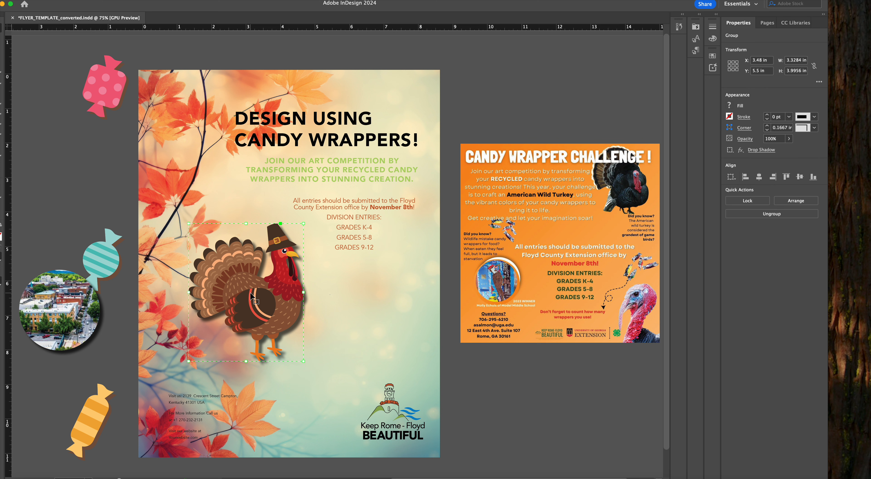
{"action": "key", "text": "super+s"}
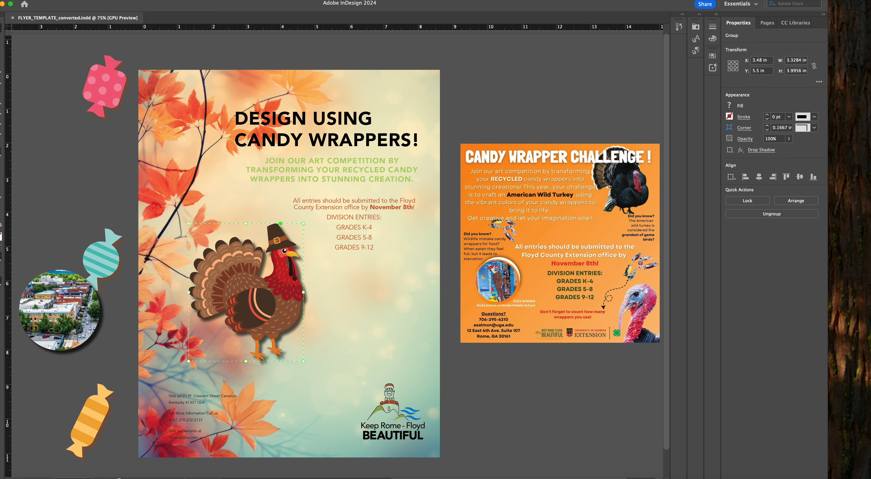
{"action": "left_click_drag", "start_coordinate": [189, 362], "coordinate": [145, 412]}
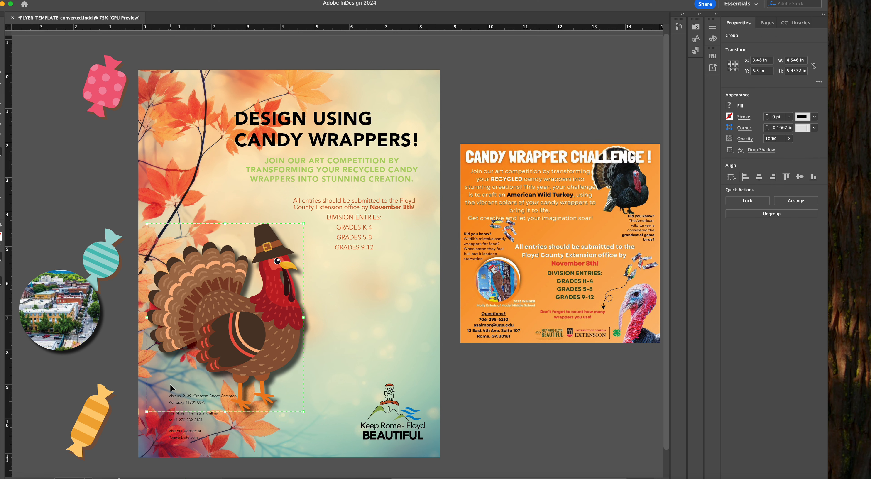
{"action": "left_click_drag", "start_coordinate": [259, 347], "coordinate": [268, 315]}
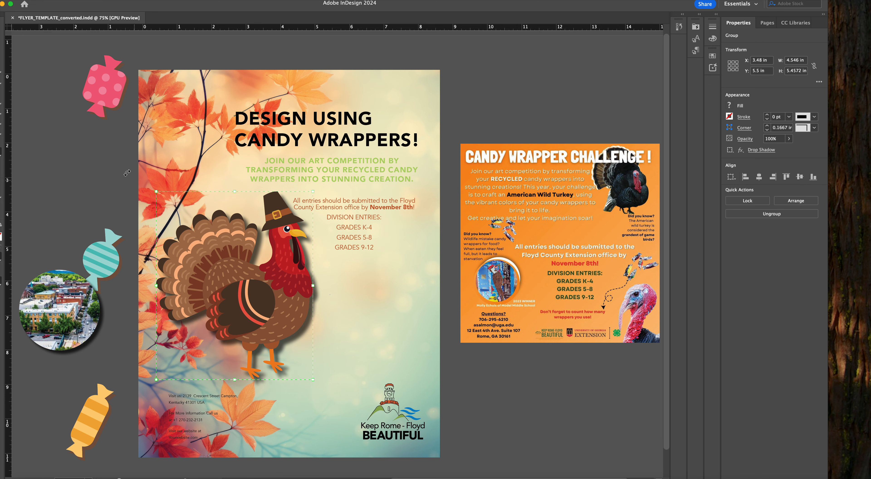
{"action": "left_click", "coordinate": [90, 143]}
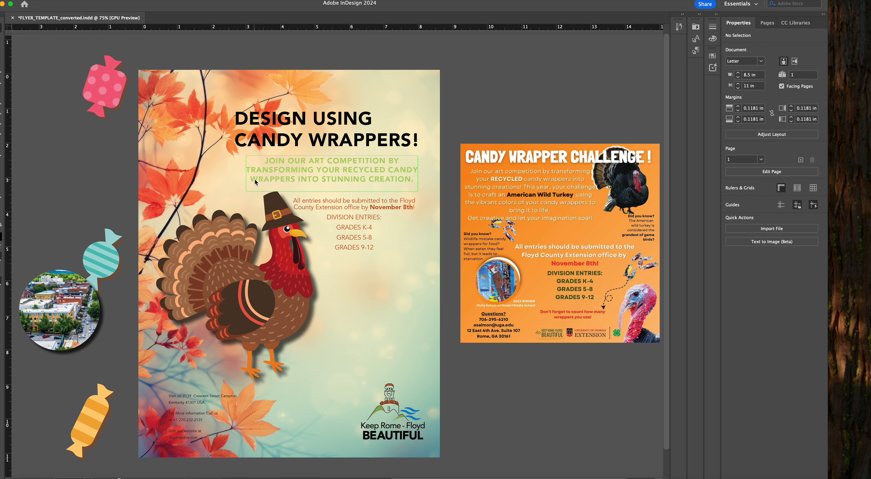
- Move the pink and teal candies onto the page above the turkey's tail, and enlarge the teal one beside the headline
{"action": "scroll", "coordinate": [257, 176], "scroll_direction": "left", "scroll_amount": 2}
{"action": "scroll", "coordinate": [257, 176], "scroll_direction": "down", "scroll_amount": 1}
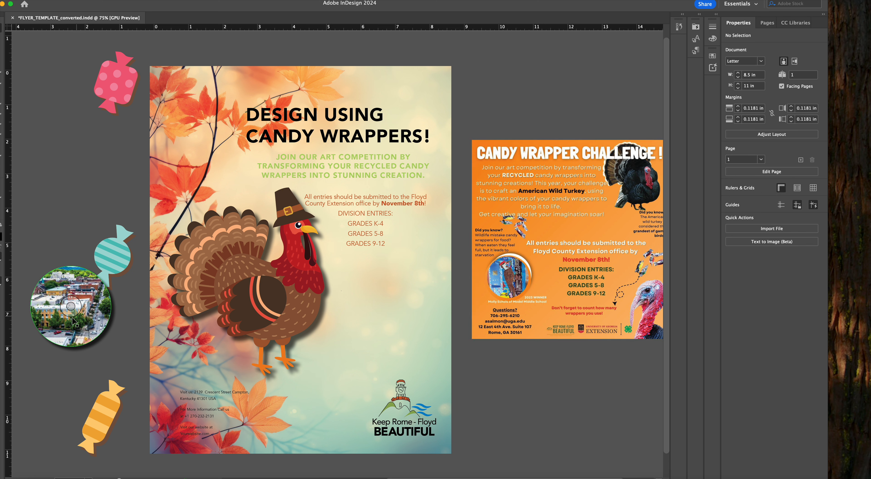
{"action": "left_click", "coordinate": [120, 82]}
{"action": "left_click_drag", "start_coordinate": [120, 82], "coordinate": [194, 138]}
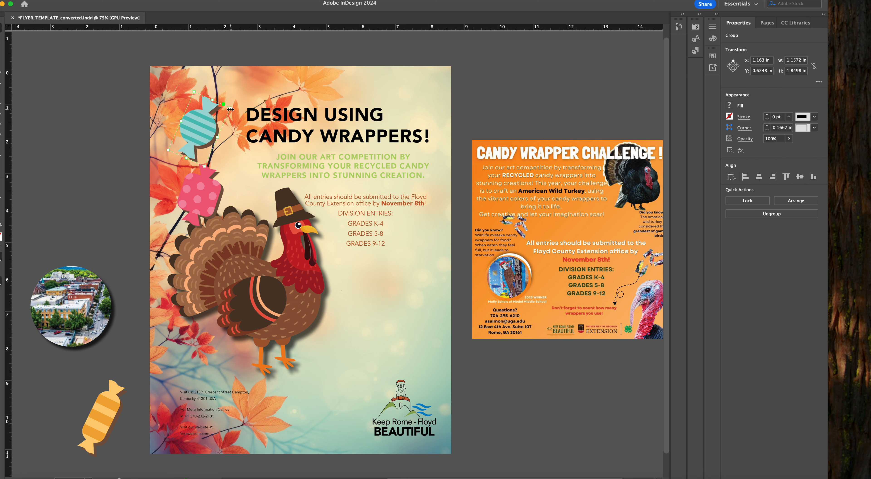
{"action": "left_click_drag", "start_coordinate": [230, 109], "coordinate": [241, 94]}
{"action": "left_click_drag", "start_coordinate": [221, 135], "coordinate": [211, 150]}
- Shift the pink candy to the top of the turkey's tail feathers and place the orange candy over the tail's left side
{"action": "left_click", "coordinate": [202, 211]}
{"action": "left_click_drag", "start_coordinate": [203, 212], "coordinate": [216, 218]}
{"action": "left_click_drag", "start_coordinate": [108, 418], "coordinate": [198, 282]}
{"action": "left_click", "coordinate": [59, 190]}
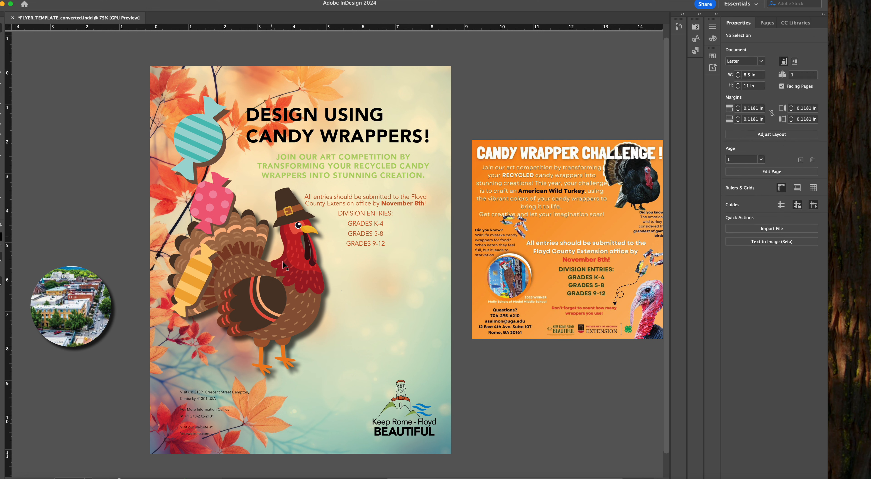
- Duplicate the support copy frame directly beneath the original, at X 4.3001 in and Y 5.2822 in
{"action": "left_click", "coordinate": [372, 217]}
{"action": "left_click_drag", "start_coordinate": [372, 218], "coordinate": [389, 270]}
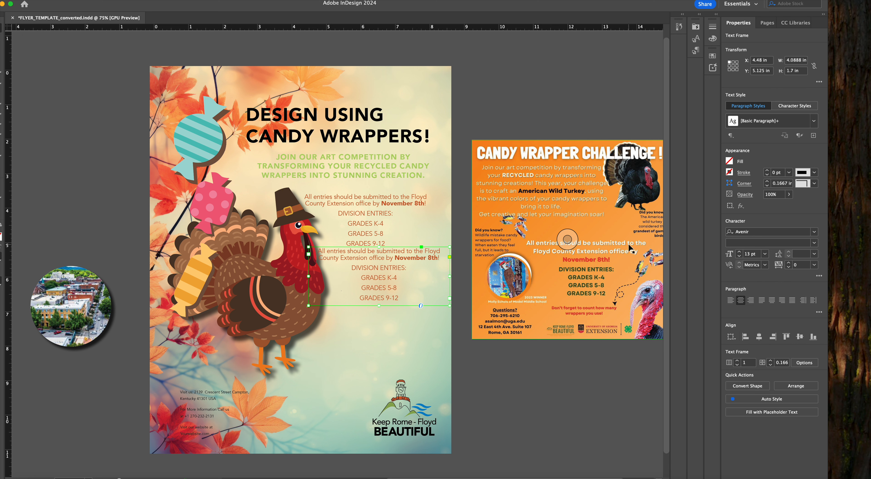
{"action": "left_click_drag", "start_coordinate": [386, 270], "coordinate": [380, 276]}
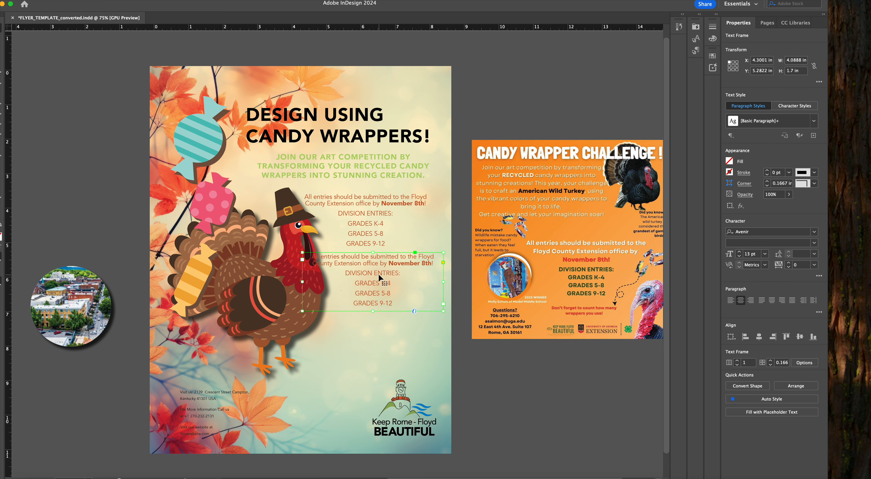
- Replace the duplicated frame's text with "DID YOU KNOW?" and, on a new line, "WILDLIFE MISTAKE CANDY WRAPPERS FOR FOOD? WHEN EATEN THEY FELL FULL"
{"action": "double_click", "coordinate": [384, 291]}
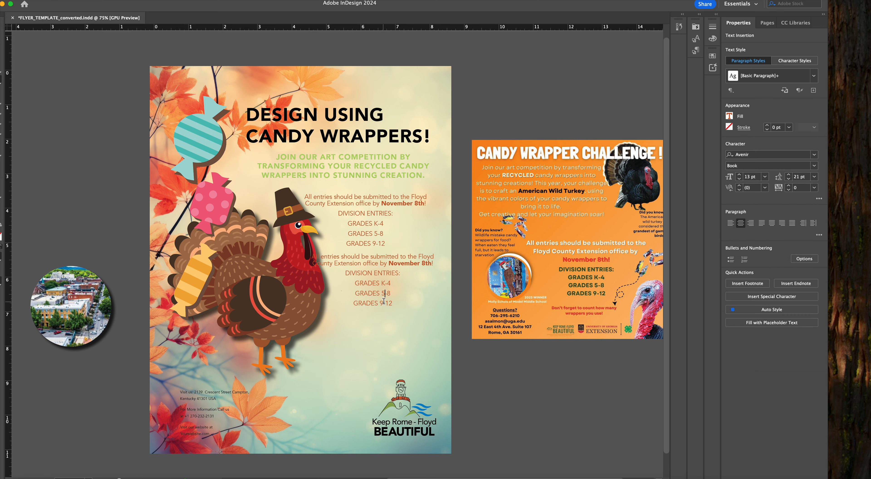
{"action": "left_click_drag", "start_coordinate": [392, 304], "coordinate": [291, 259]}
{"action": "type", "text": "DI"}
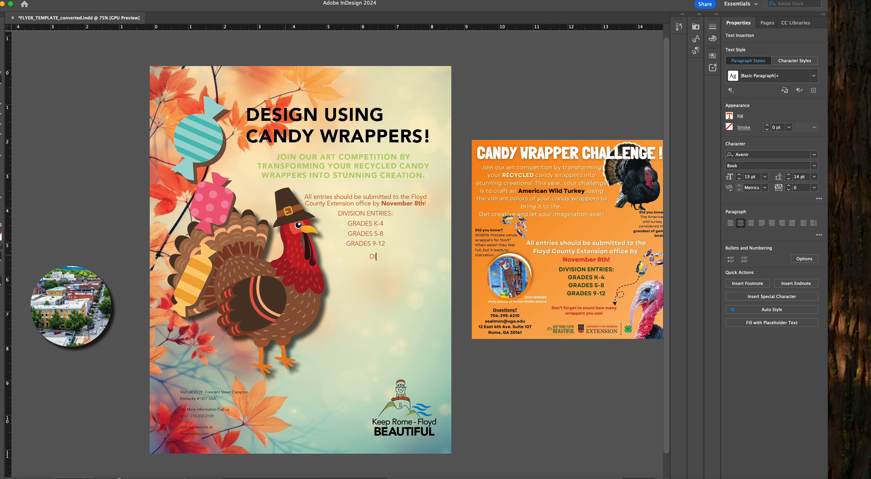
{"action": "type", "text": "ID YOU KNOW"}
{"action": "type", "text": "?"}
{"action": "type", "text": "WILDLIFE MIS"}
{"action": "type", "text": "TAKE CANDY"}
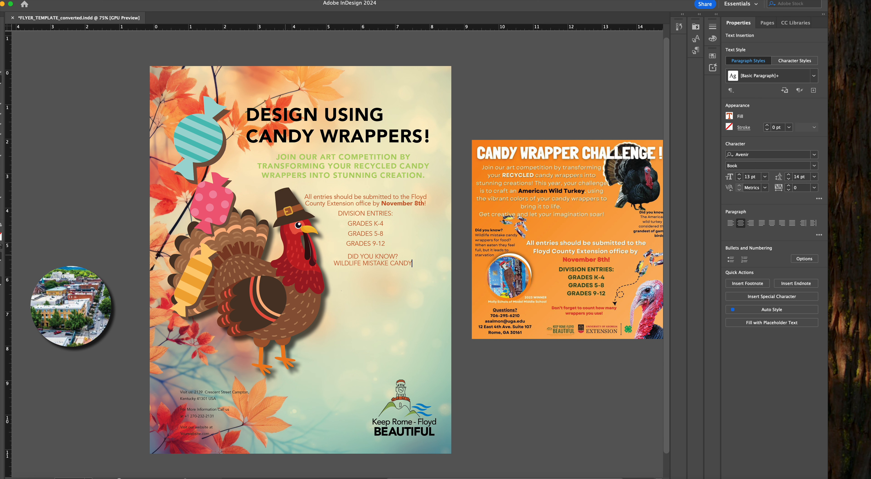
{"action": "type", "text": " WRAPPERS"}
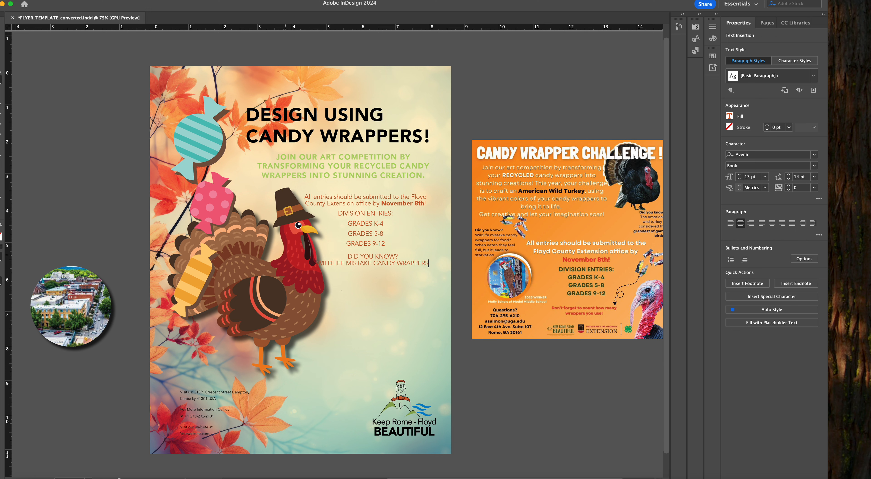
{"action": "type", "text": " FOR FOO"}
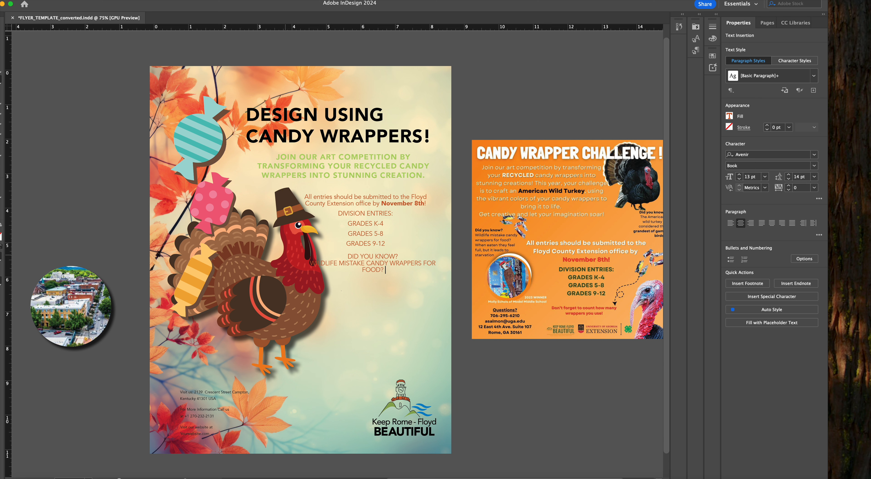
{"action": "type", "text": "D? WHEN EATEN THEY FELL FULL"}
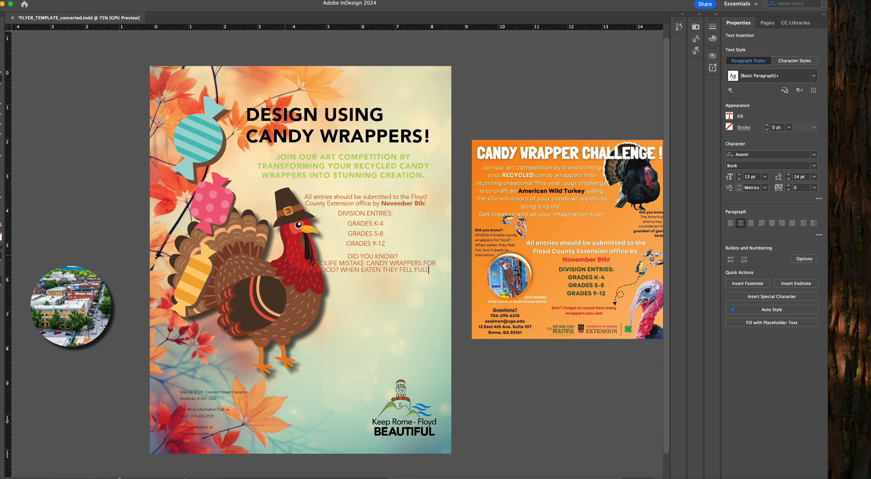
- Correct "FELL FULL" to "FEEL FULL" and finish the sentence with ", BUT IT LEADS TO STARVATION."
{"action": "key", "text": "BackSpace"}
{"action": "key", "text": "BackSpace"}
{"action": "key", "text": "BackSpace"}
{"action": "key", "text": "BackSpace"}
{"action": "key", "text": "BackSpace"}
{"action": "key", "text": "BackSpace"}
{"action": "key", "text": "BackSpace"}
{"action": "type", "text": "EL FUL"}
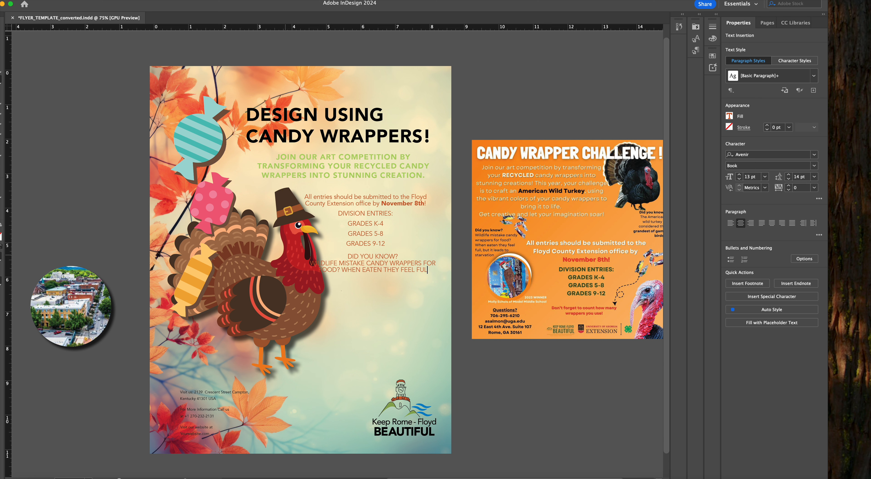
{"action": "type", "text": "L, BU"}
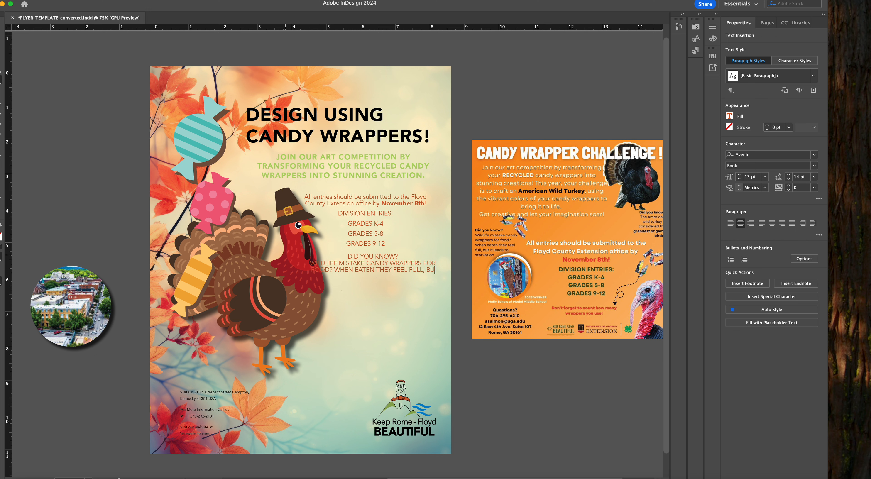
{"action": "type", "text": "T IT LAADS TO ST"}
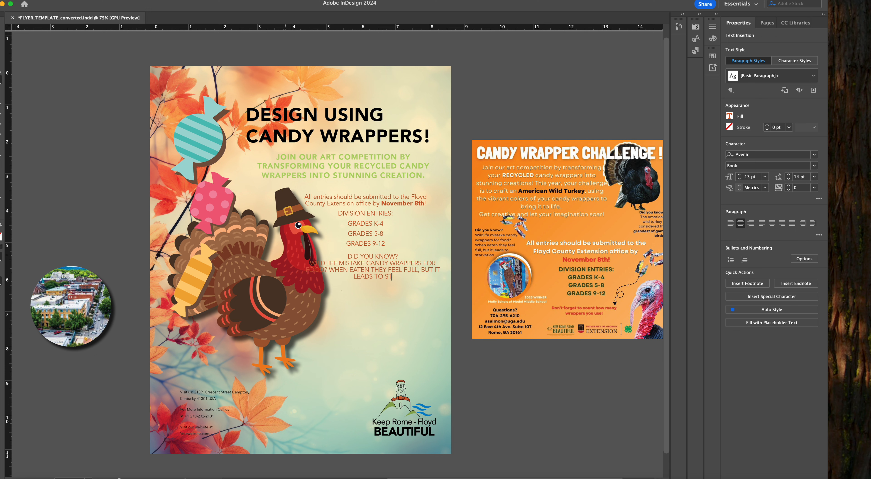
{"action": "type", "text": "ARVATION."}
{"action": "key", "text": "Escape"}
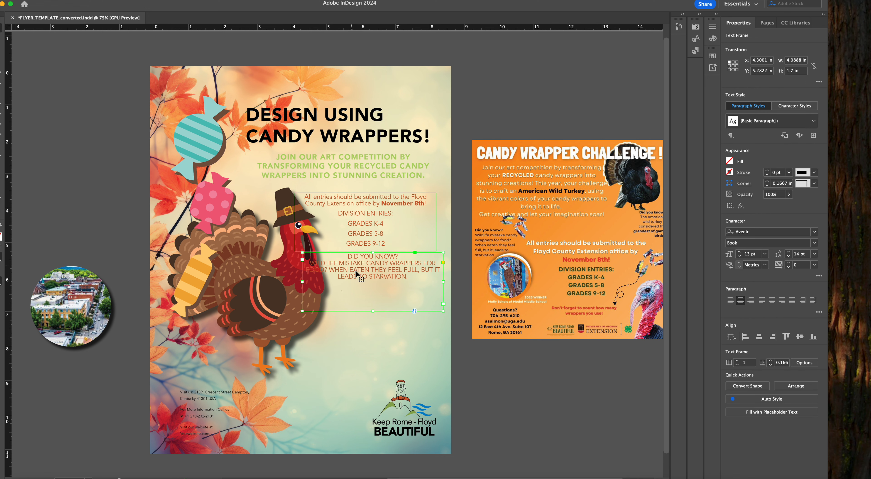
- Lower the wildlife fact frame to Y 5.3964 in and set its "DID YOU KNOW?" line in Avenir Black
{"action": "left_click_drag", "start_coordinate": [357, 267], "coordinate": [358, 271]}
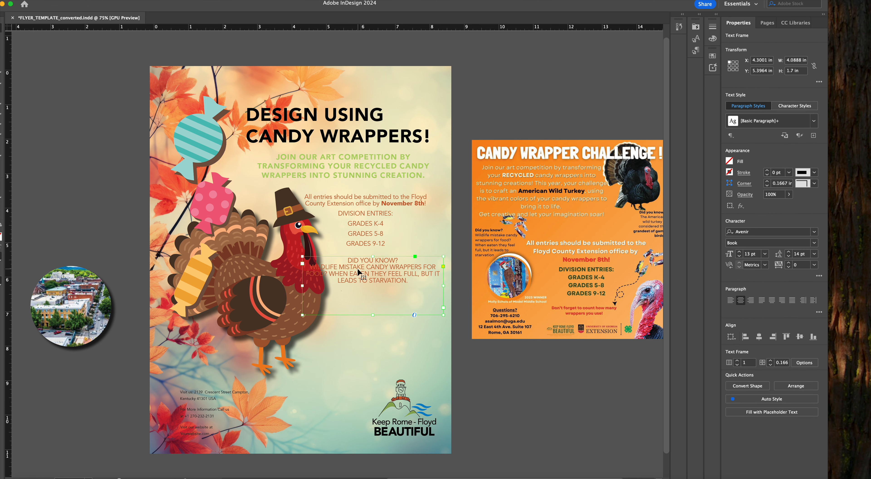
{"action": "double_click", "coordinate": [359, 270]}
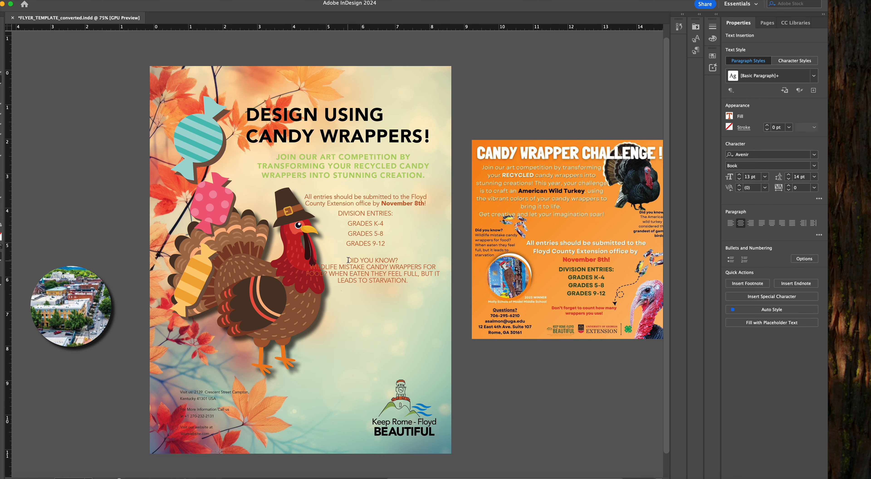
{"action": "left_click_drag", "start_coordinate": [348, 261], "coordinate": [400, 260]}
{"action": "left_click", "coordinate": [814, 166]}
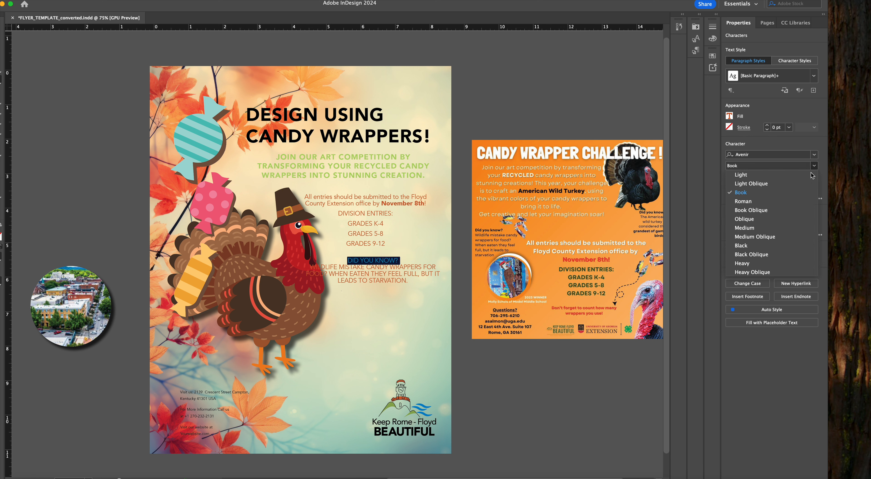
{"action": "left_click", "coordinate": [771, 248]}
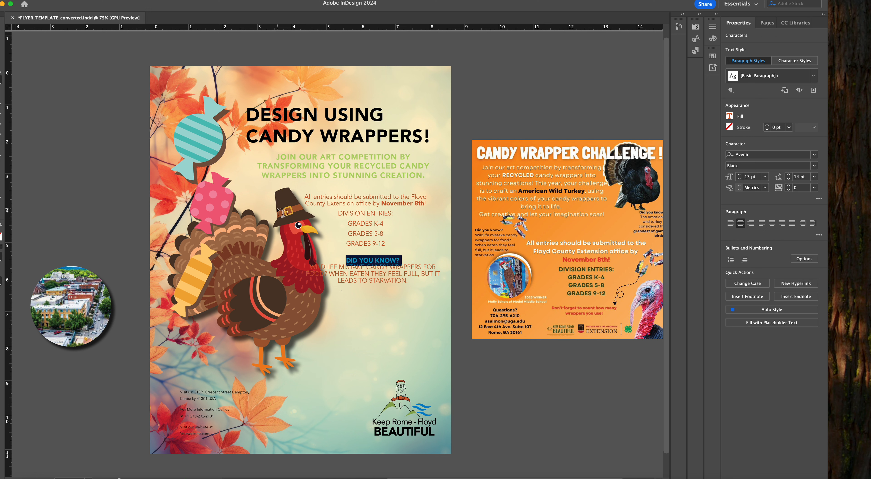
{"action": "key", "text": "Escape"}
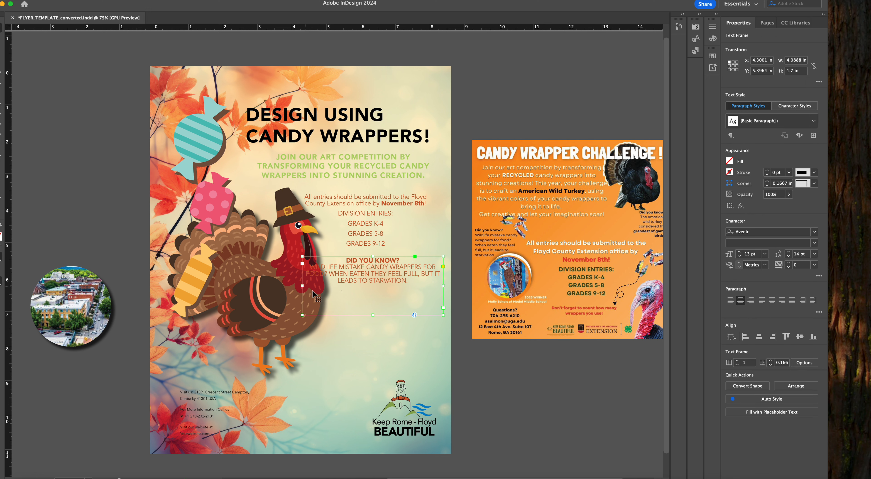
- Place the circular town photo beneath the wildlife fact at X 3.4 in and Y 5.7885 in, with text wrapping around its bounding box
{"action": "left_click_drag", "start_coordinate": [54, 304], "coordinate": [289, 313]}
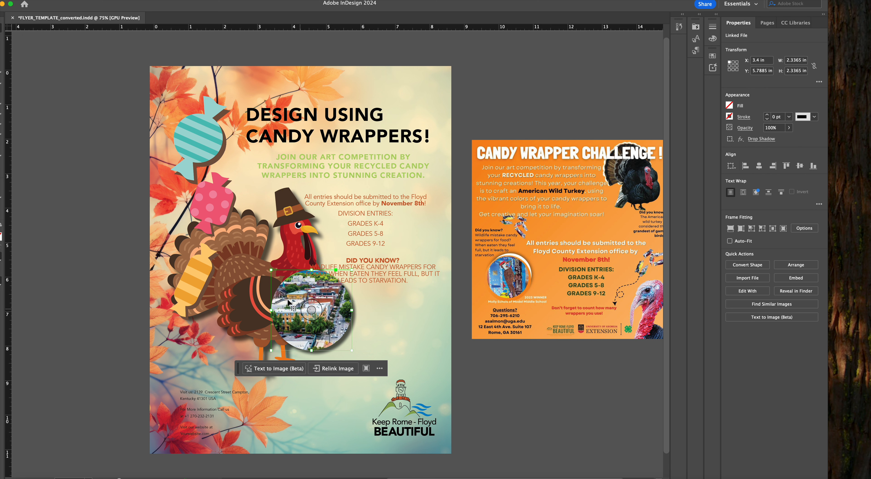
{"action": "left_click", "coordinate": [743, 193]}
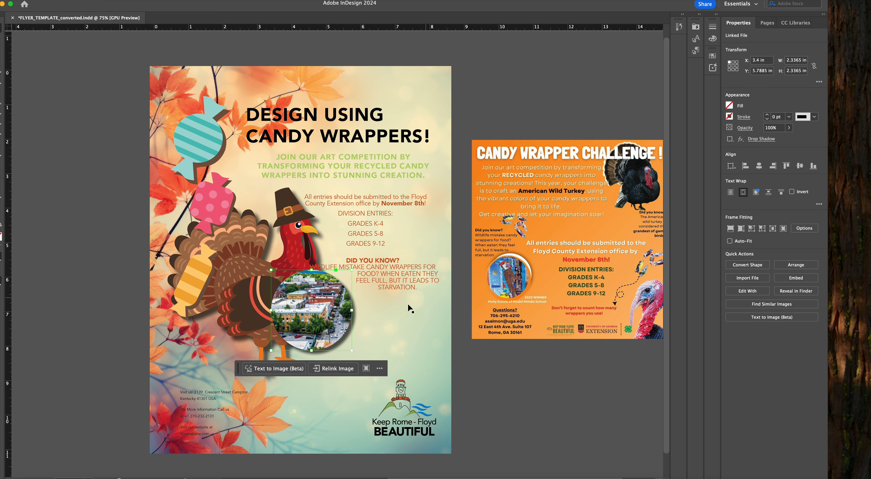
- Lower the wildlife fact frame to Y 5.7885 in and set the circular town photo's text wrap offsets to 0.1875 in on all sides
{"action": "mouse_move", "coordinate": [390, 278]}
{"action": "left_mouse_down"}
{"action": "mouse_move", "coordinate": [395, 289]}
{"action": "mouse_move", "coordinate": [382, 288]}
{"action": "mouse_move", "coordinate": [390, 288]}
{"action": "left_mouse_up"}
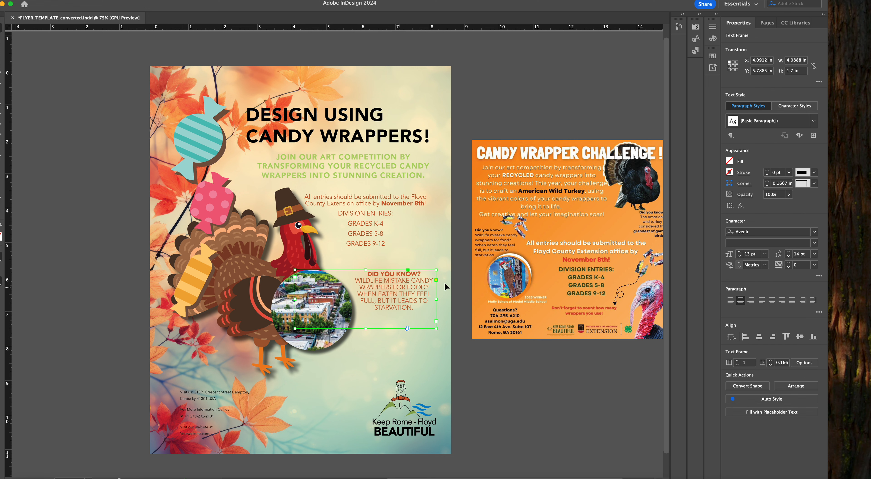
{"action": "left_click", "coordinate": [547, 91]}
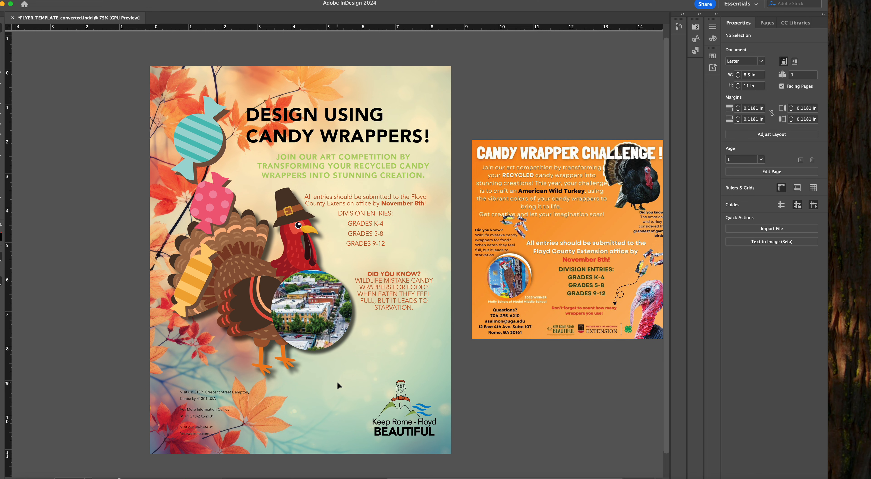
{"action": "left_click", "coordinate": [312, 310]}
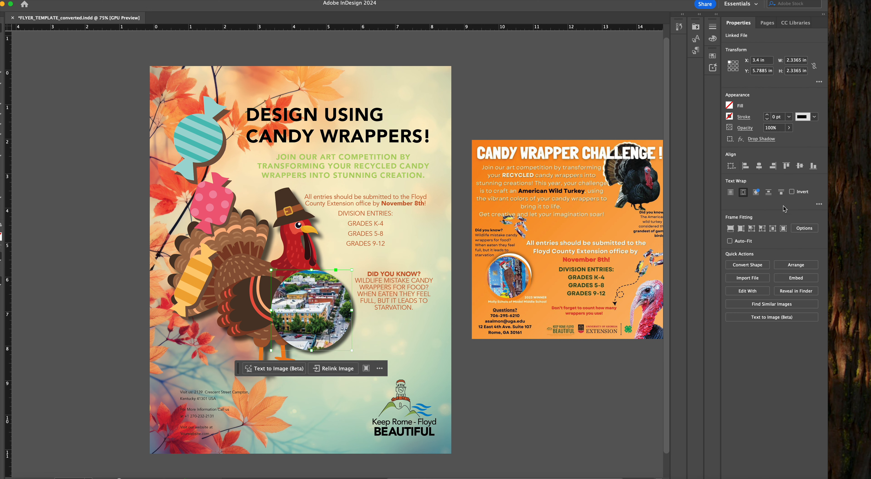
{"action": "left_click", "coordinate": [819, 203]}
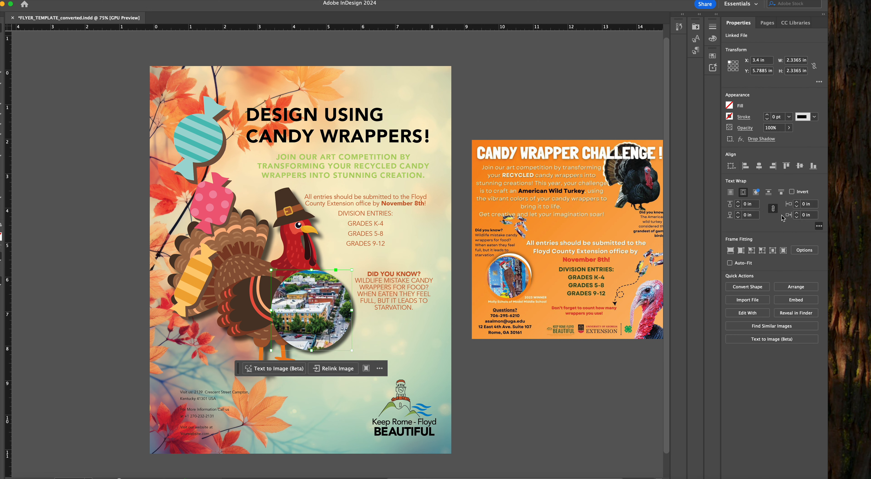
{"action": "left_click", "coordinate": [739, 202]}
{"action": "left_click", "coordinate": [738, 202]}
{"action": "left_click", "coordinate": [738, 202]}
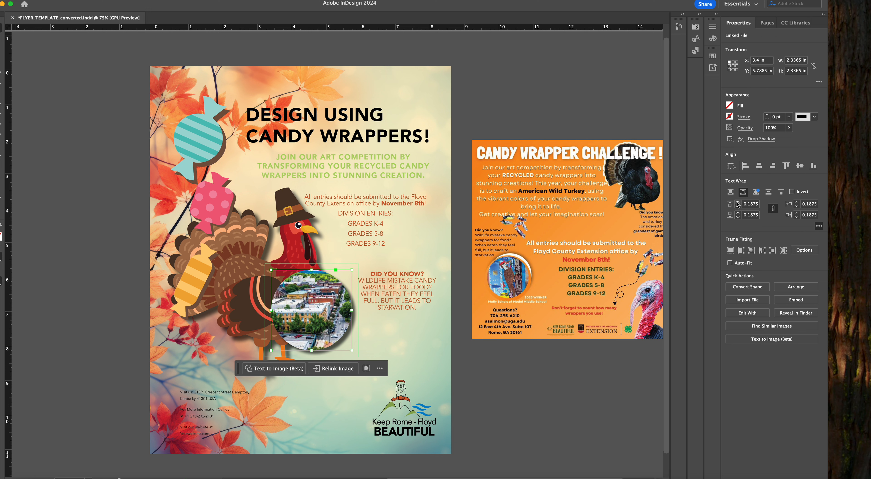
{"action": "left_click", "coordinate": [527, 90]}
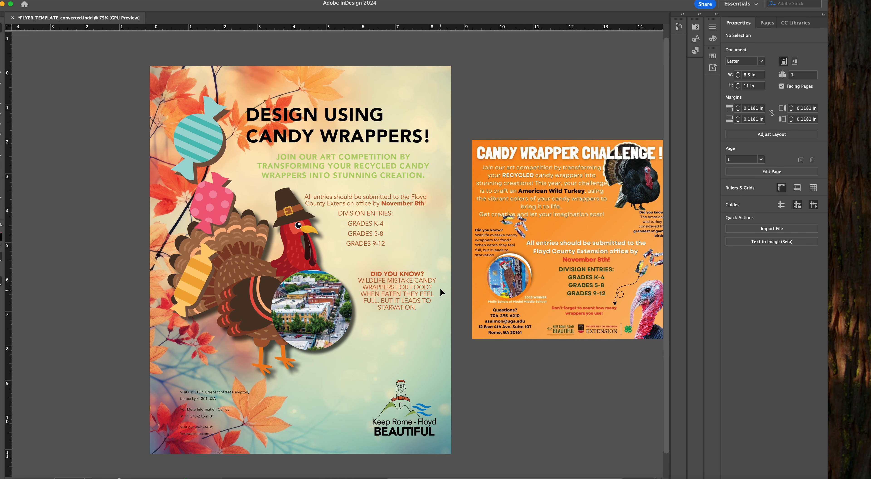
{"action": "left_click", "coordinate": [388, 290]}
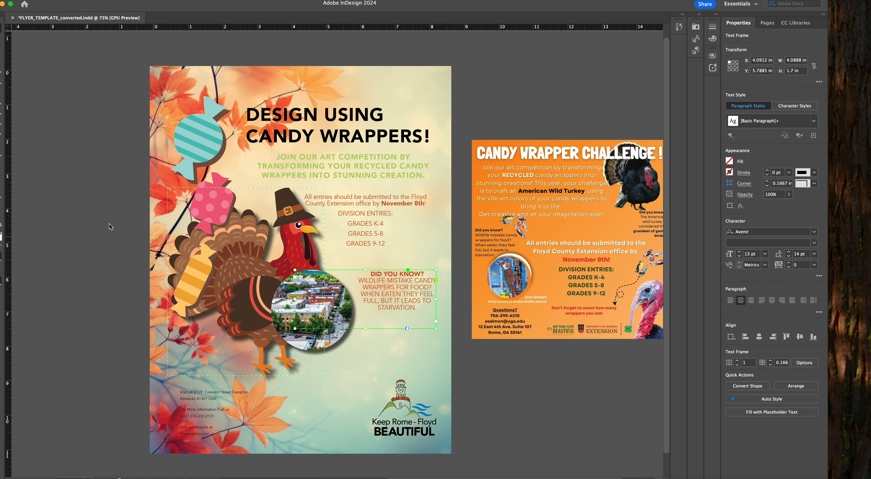
{"action": "left_click", "coordinate": [84, 214]}
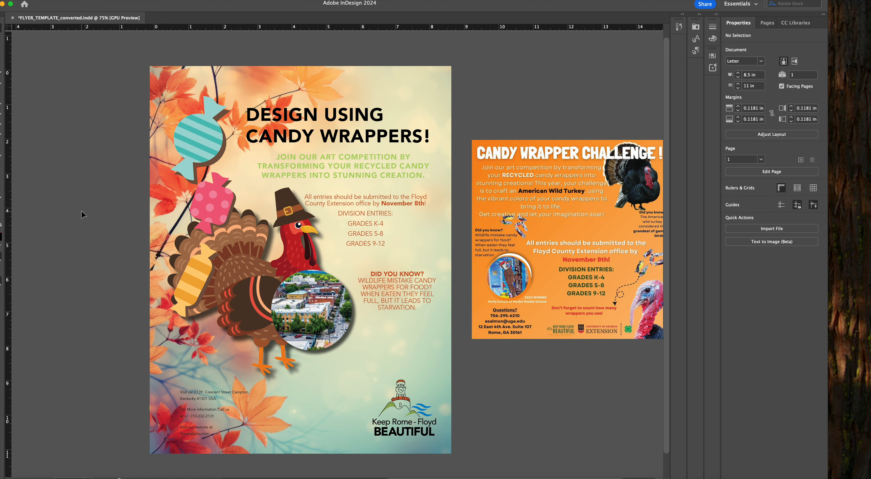
{"action": "double_click", "coordinate": [216, 399]}
{"action": "left_click_drag", "start_coordinate": [220, 397], "coordinate": [174, 434]}
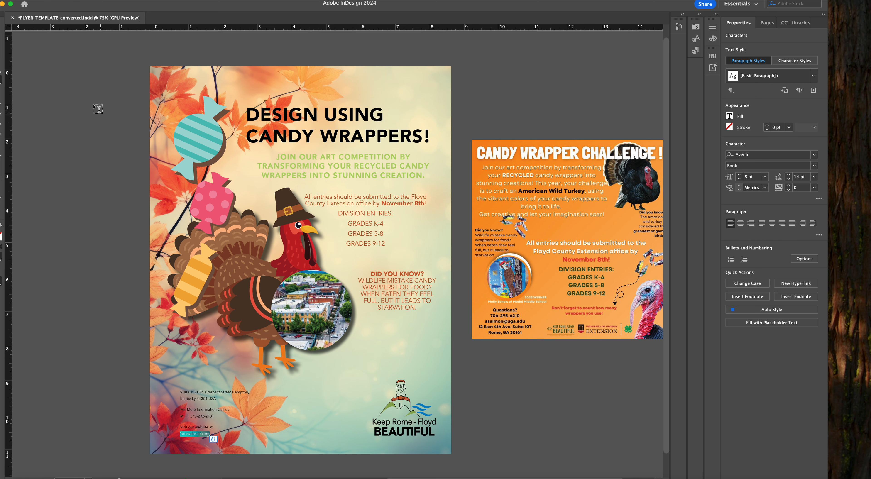
{"action": "left_click", "coordinate": [78, 80]}
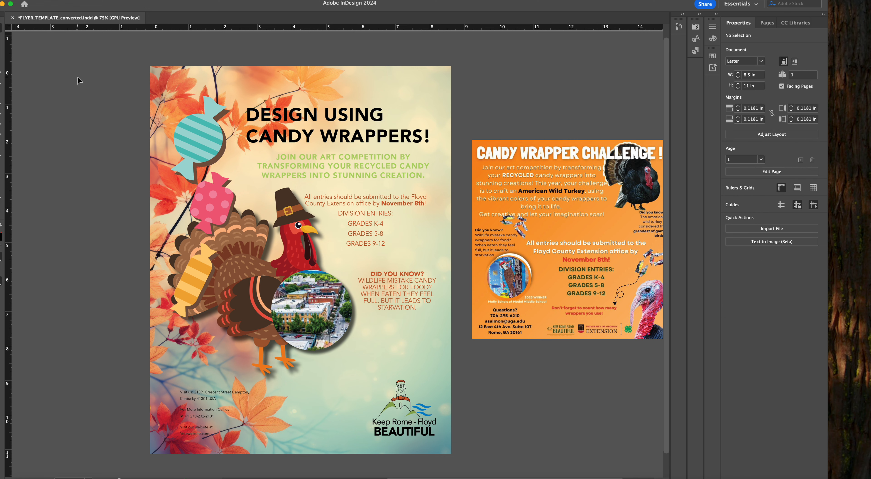
- Delete the orange reference flyer from the pasteboard and save the document
{"action": "left_click", "coordinate": [567, 239]}
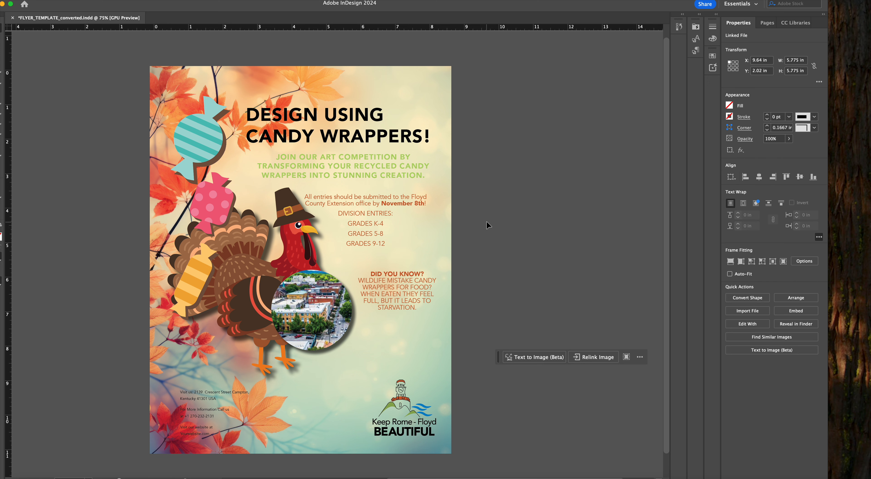
{"action": "key", "text": "Delete"}
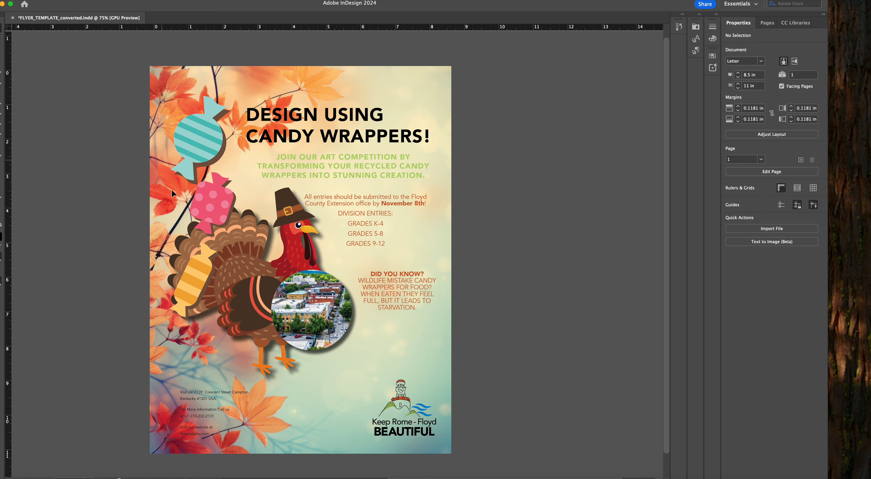
{"action": "left_click", "coordinate": [43, 0]}
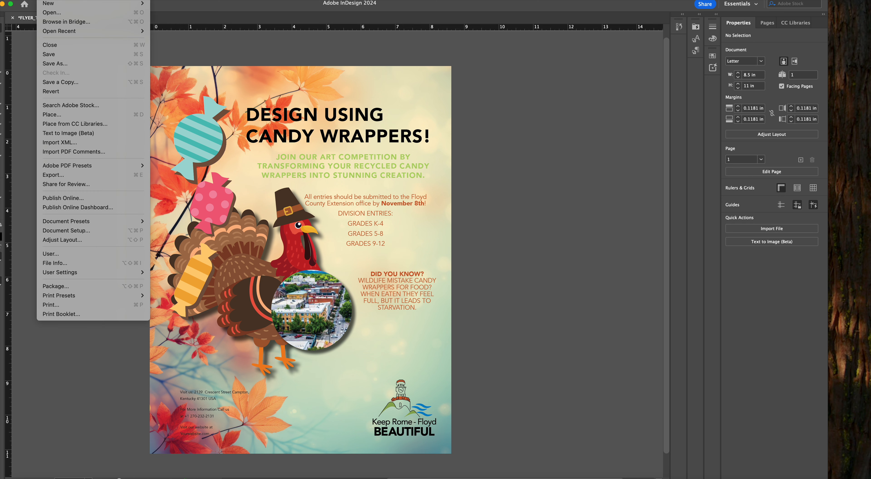
{"action": "left_click", "coordinate": [57, 57]}
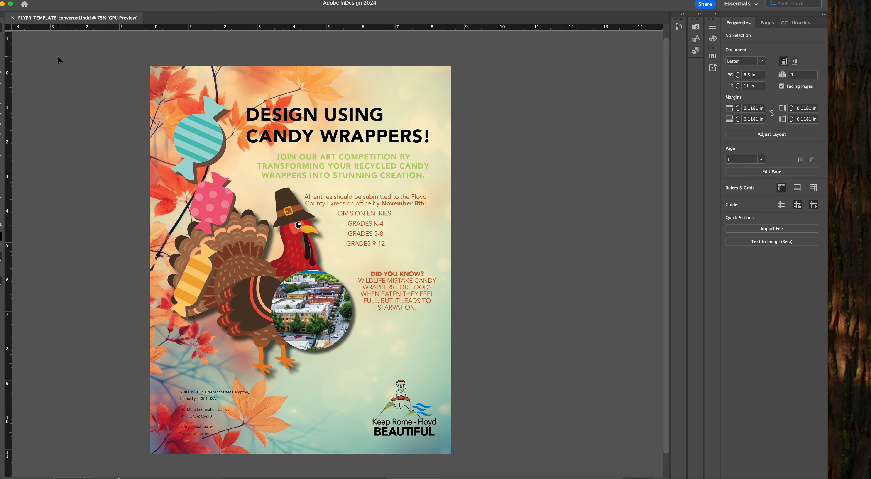
- Export the flyer as a Press Quality PDF named FLYERFINAL_NONPROFIT in the MMP folder, keeping the preset's default settings
{"action": "left_click", "coordinate": [45, 0]}
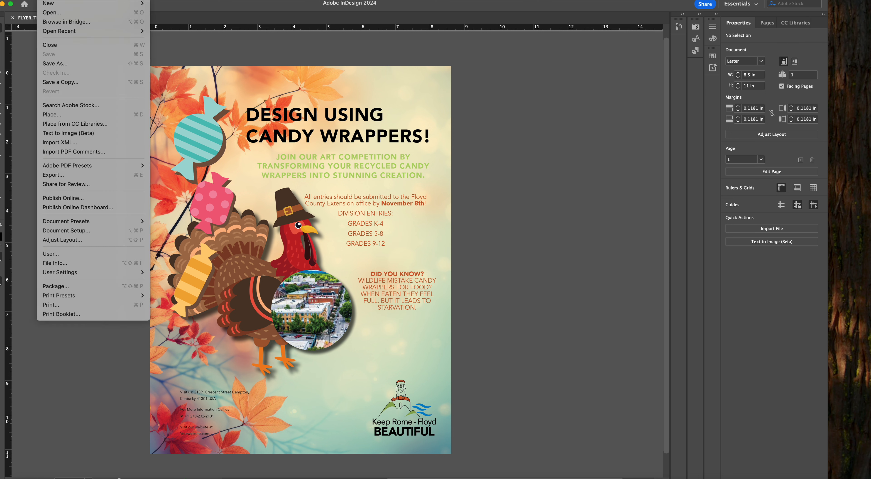
{"action": "mouse_move", "coordinate": [98, 165]}
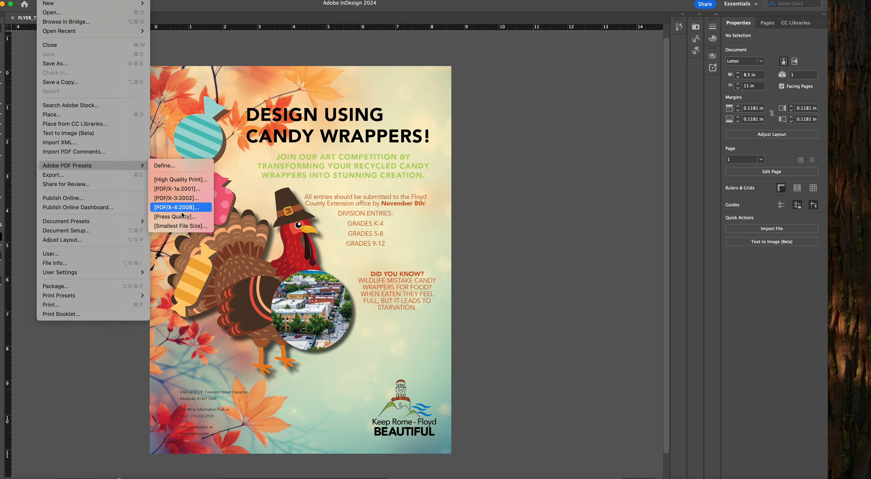
{"action": "left_click", "coordinate": [176, 218]}
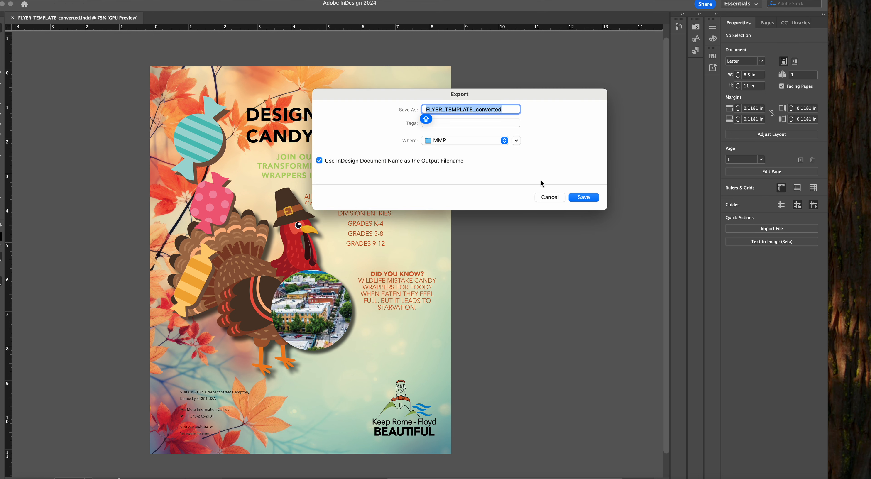
{"action": "type", "text": "FLYERFINAL_NONPR"}
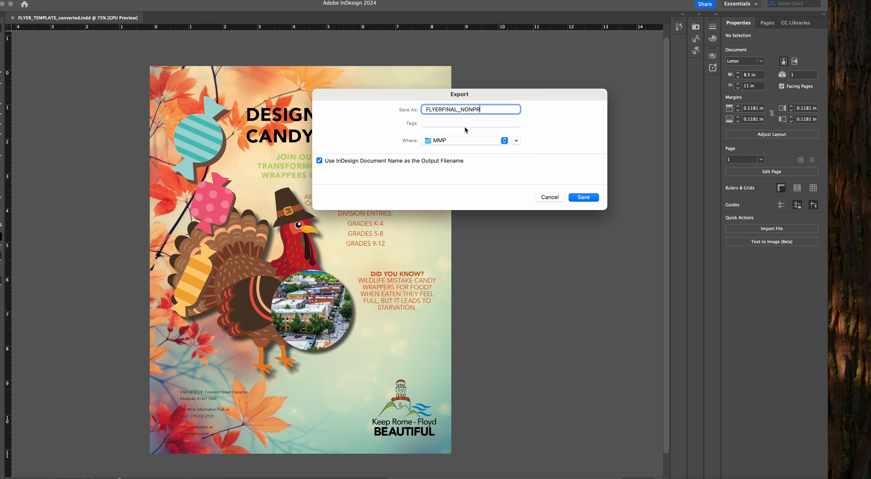
{"action": "type", "text": "OFIT"}
{"action": "left_click", "coordinate": [577, 197]}
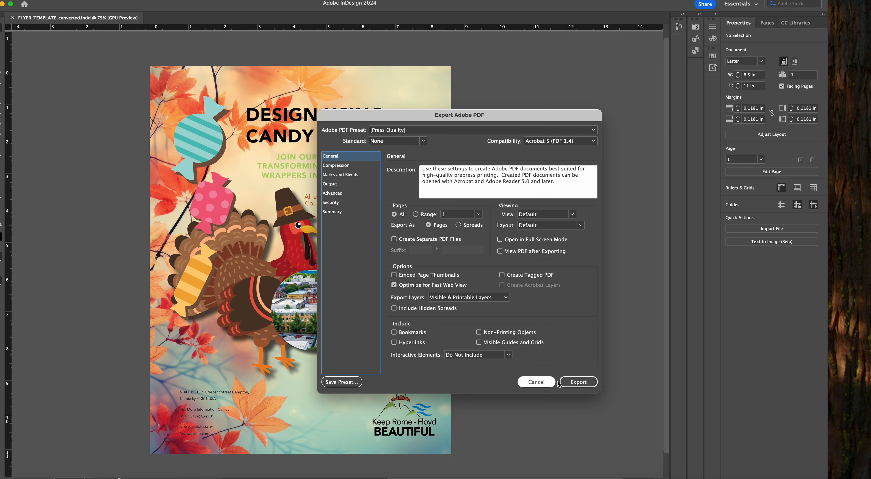
{"action": "left_click", "coordinate": [578, 382]}
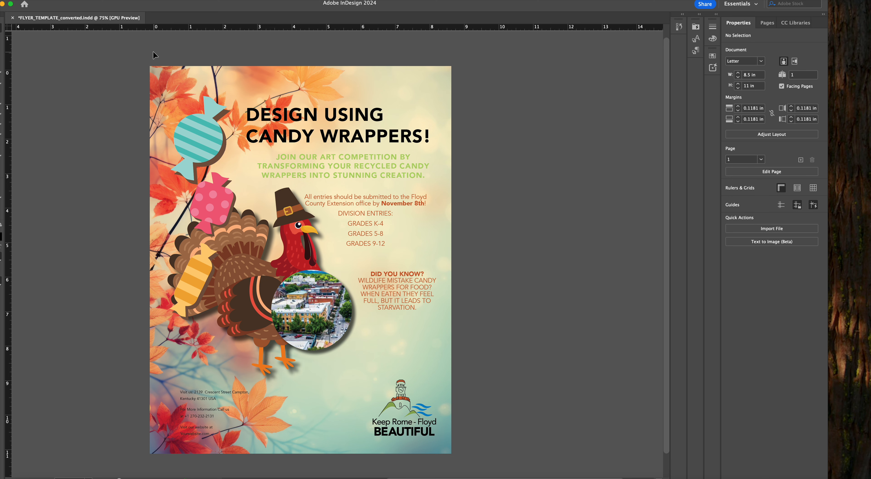
- Close the flyer document with its changes saved and minimize the InDesign window
{"action": "left_click", "coordinate": [12, 18]}
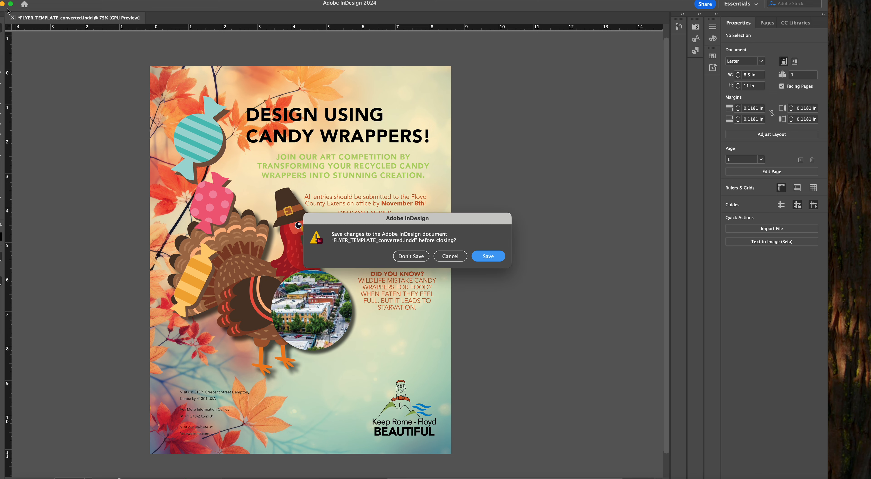
{"action": "left_click", "coordinate": [484, 260]}
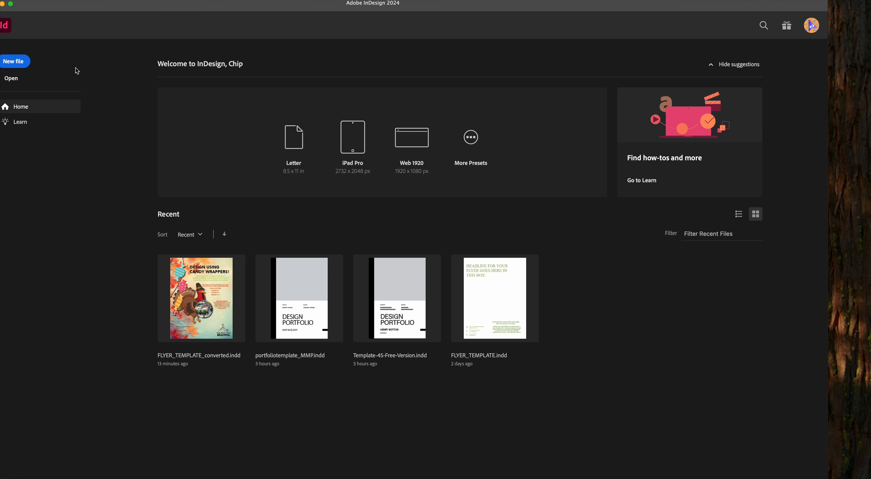
{"action": "left_click", "coordinate": [3, 5]}
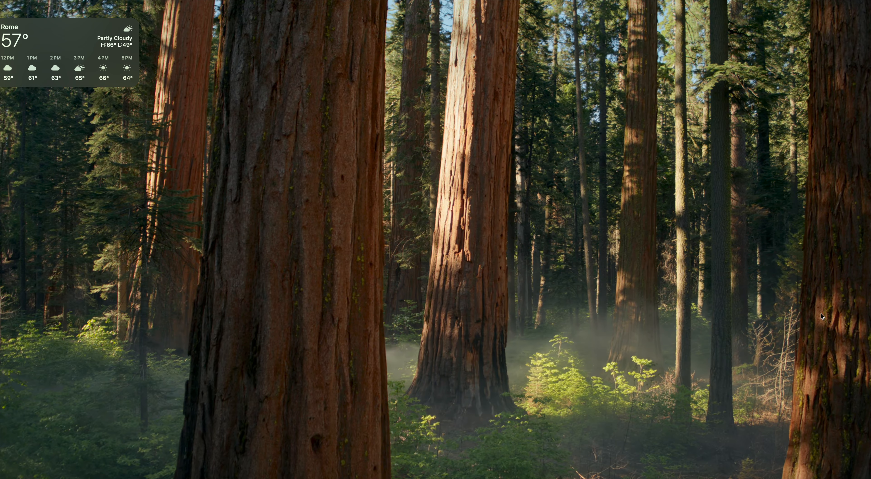
- Open FLYERFINAL_NONPROFIT.pdf from the MMP folder in Acrobat and examine the whole page, then minimize the viewer
{"action": "left_click", "coordinate": [870, 246]}
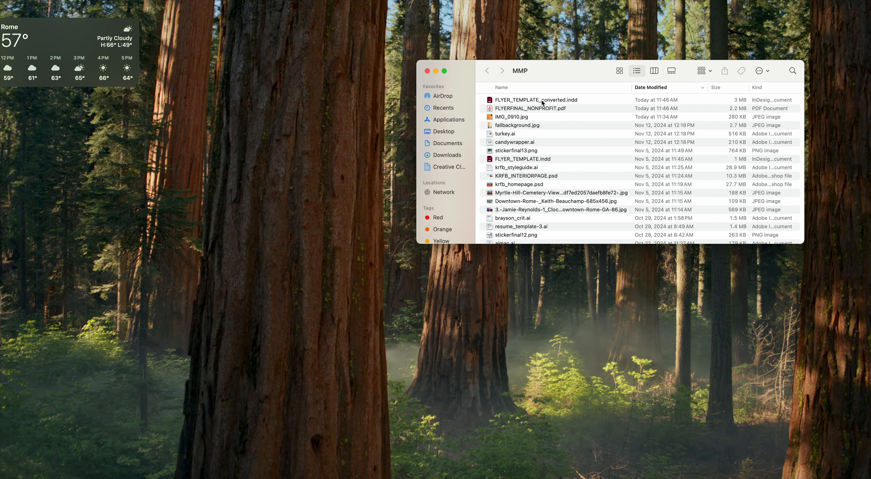
{"action": "double_click", "coordinate": [536, 108]}
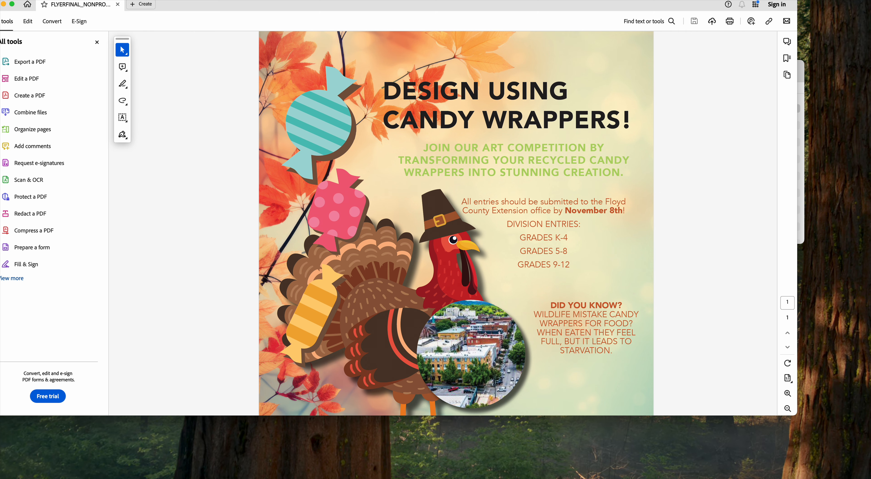
{"action": "left_click", "coordinate": [787, 409]}
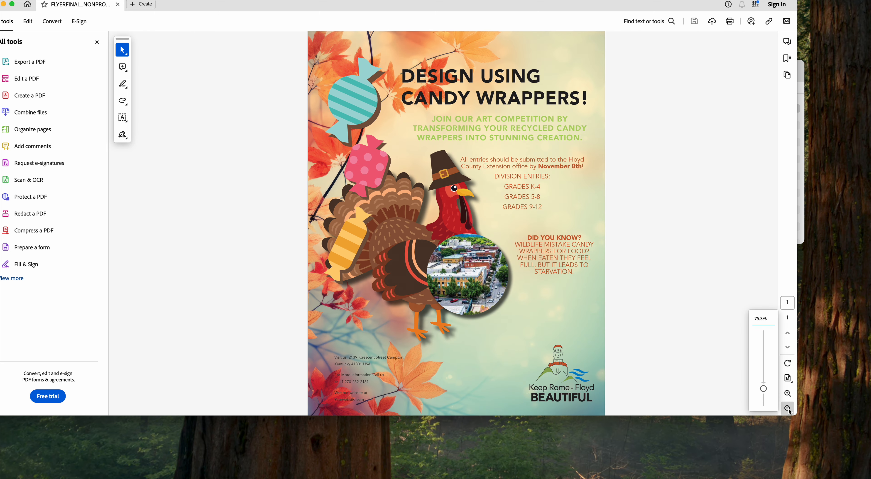
{"action": "left_click", "coordinate": [788, 408]}
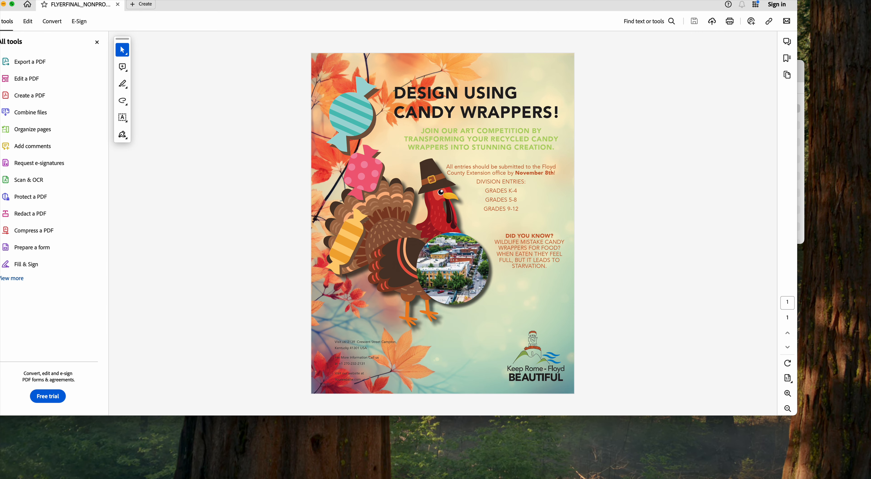
{"action": "left_click", "coordinate": [3, 5]}
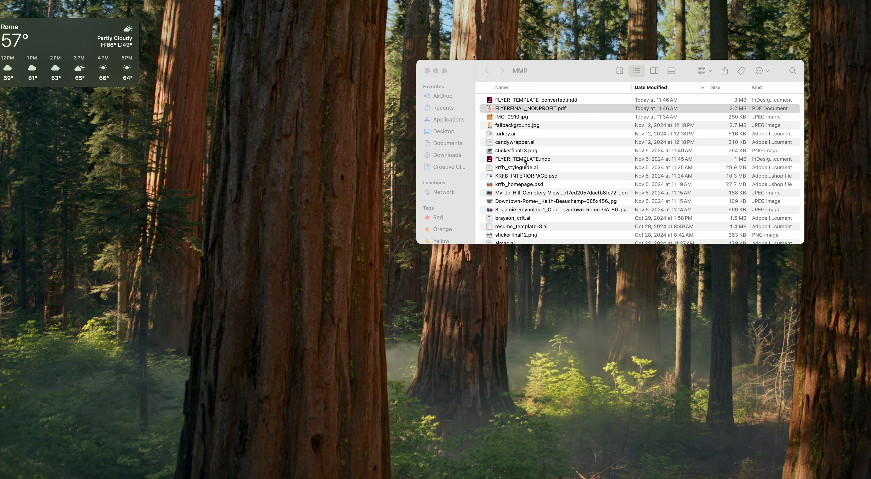
- Open krfb_styleguide.ai in Illustrator and load FLYERFINAL_NONPROFIT.pdf from the MMP folder for placement
{"action": "double_click", "coordinate": [522, 168]}
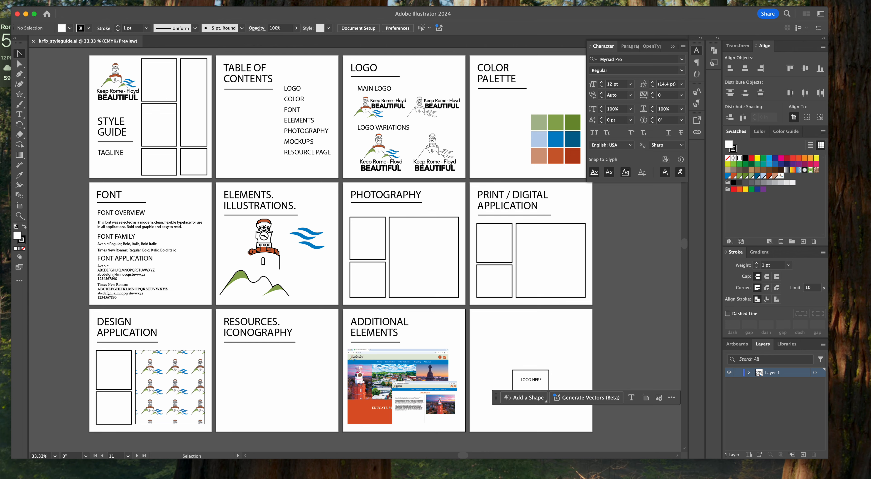
{"action": "left_click", "coordinate": [46, 0]}
{"action": "left_click", "coordinate": [57, 146]}
{"action": "scroll", "coordinate": [421, 166], "scroll_direction": "down", "scroll_amount": 3}
{"action": "scroll", "coordinate": [421, 169], "scroll_direction": "down", "scroll_amount": 2}
{"action": "left_click", "coordinate": [436, 133]}
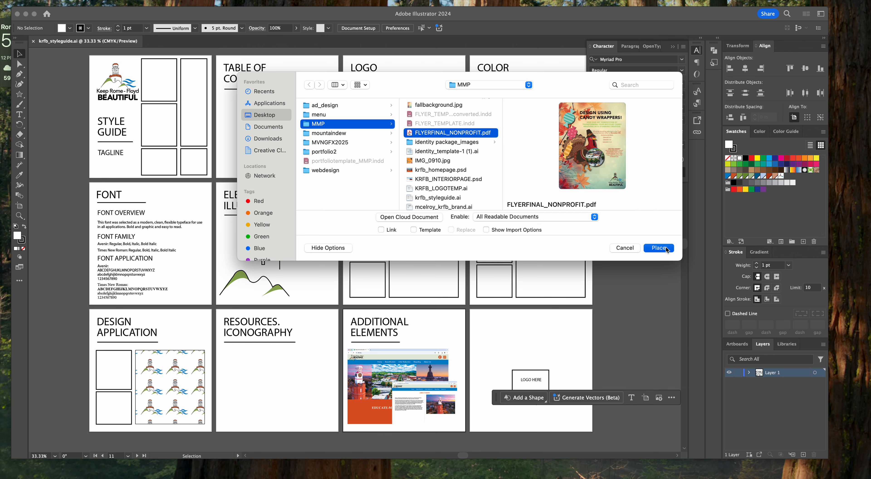
{"action": "left_click", "coordinate": [659, 248]}
- Place the flyer at about 2.85 by 3.69 in on the Additional Elements artboard, overlapping the upper corner of the website mockups
{"action": "left_click", "coordinate": [502, 295]}
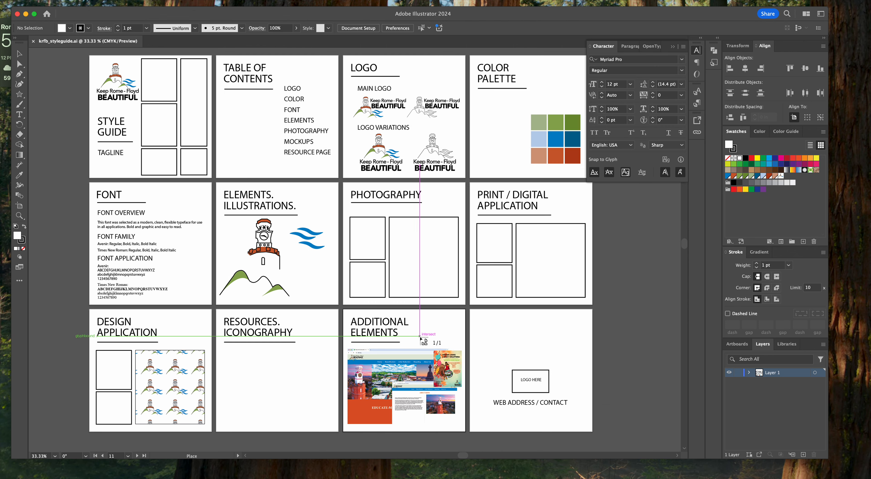
{"action": "left_click_drag", "start_coordinate": [412, 334], "coordinate": [473, 394]}
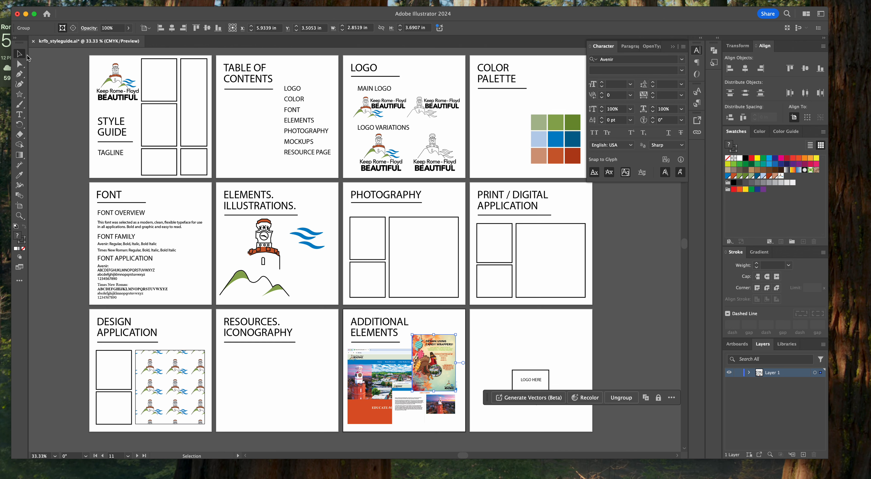
{"action": "left_click", "coordinate": [57, 84]}
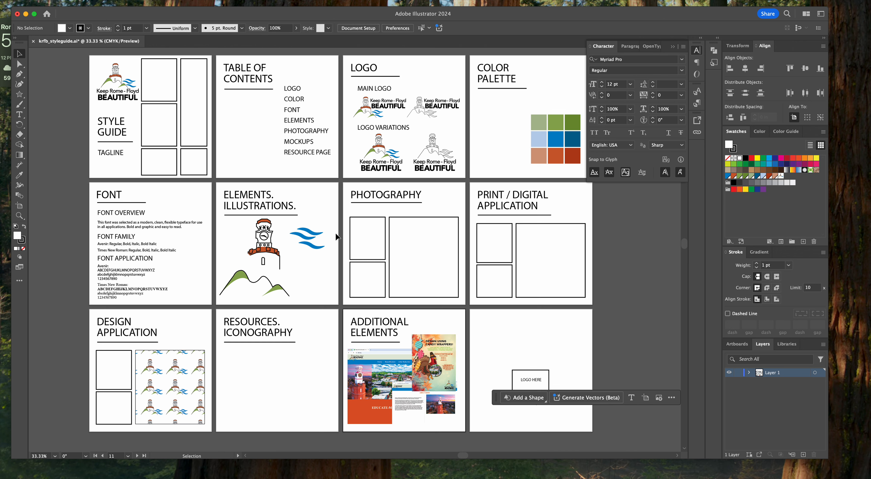